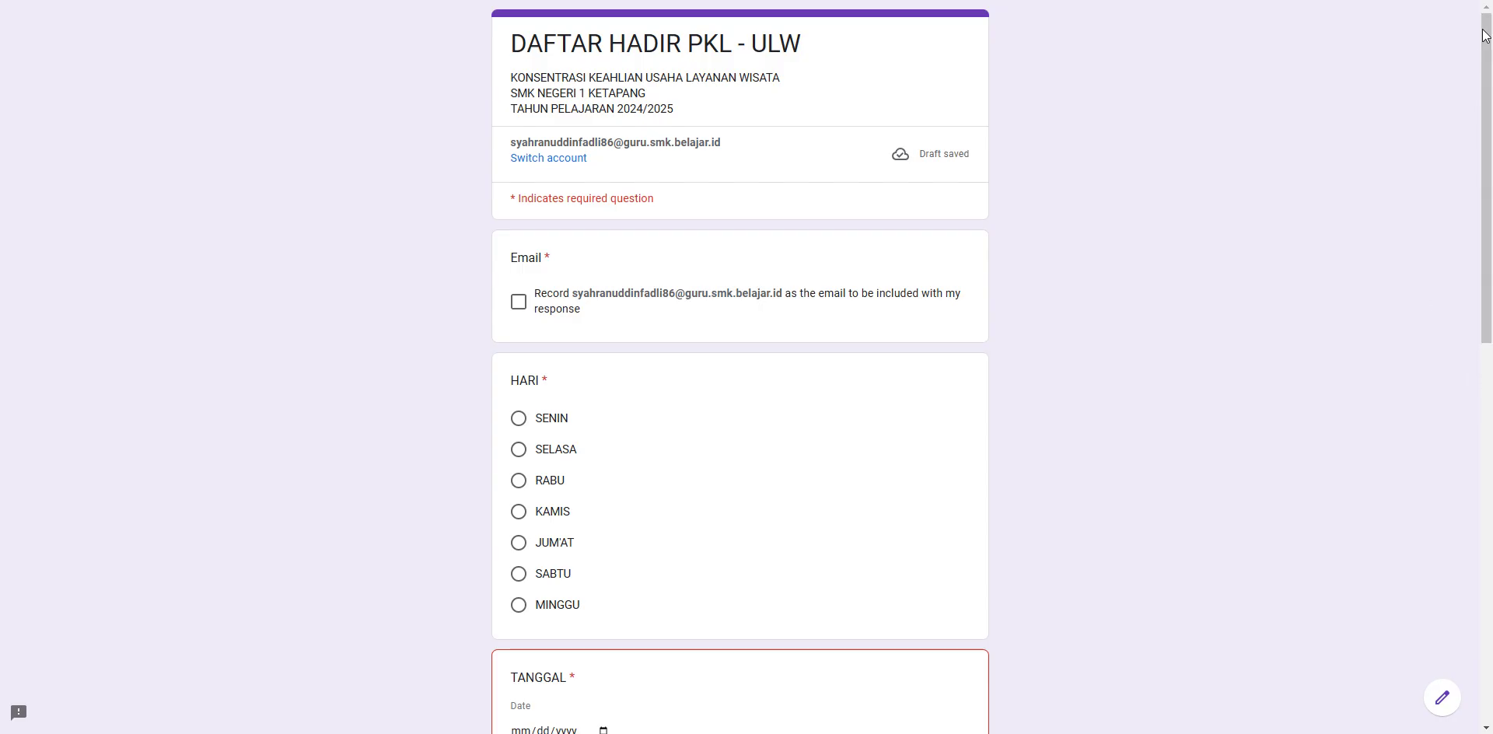
- Pick 15 November 2024 from the calendar as the TANGGAL date
{"action": "mouse_move", "coordinate": [1486, 36]}
{"action": "left_mouse_down"}
{"action": "mouse_move", "coordinate": [1488, 190]}
{"action": "mouse_move", "coordinate": [1488, 19]}
{"action": "left_mouse_up"}
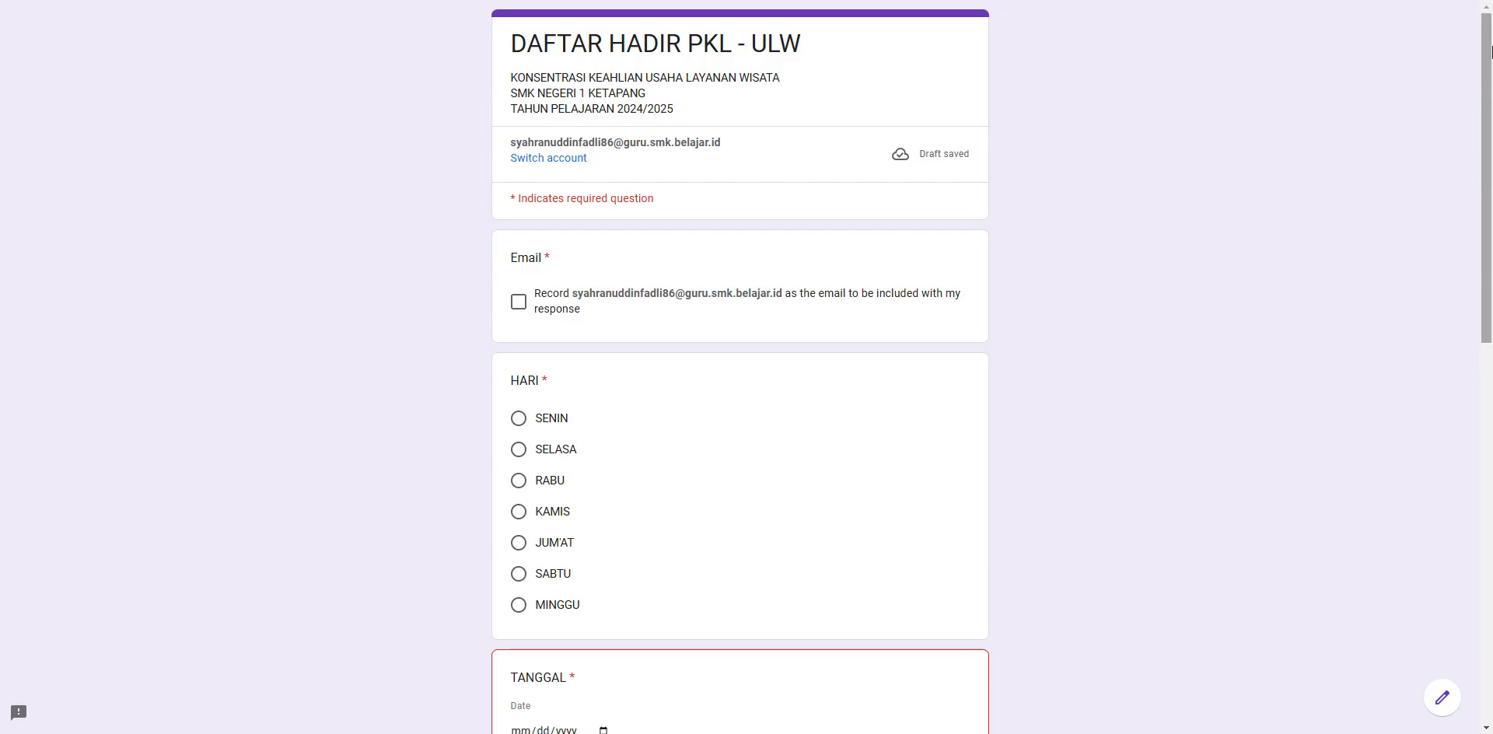
{"action": "left_click_drag", "start_coordinate": [1486, 55], "coordinate": [1467, 201]}
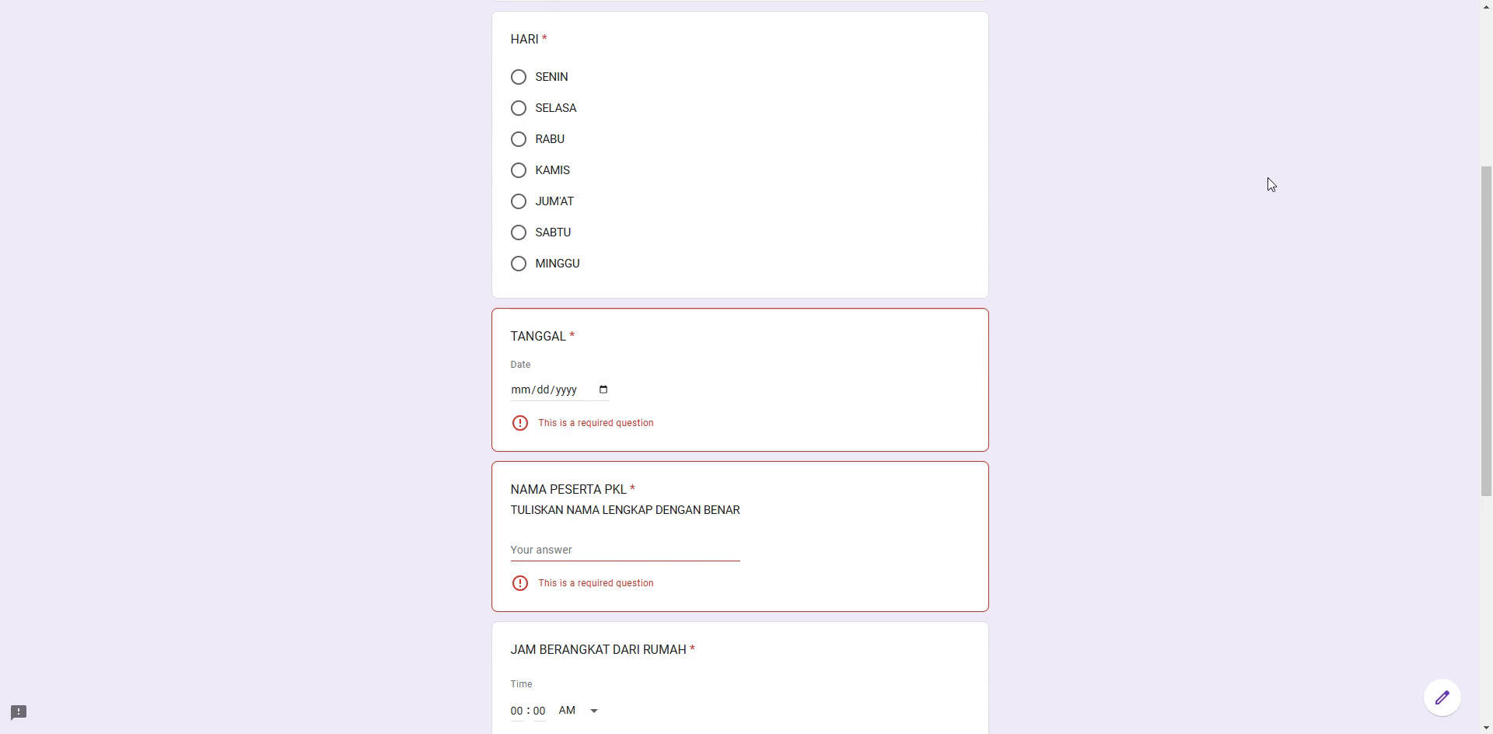
{"action": "left_click_drag", "start_coordinate": [1483, 185], "coordinate": [1484, 272]}
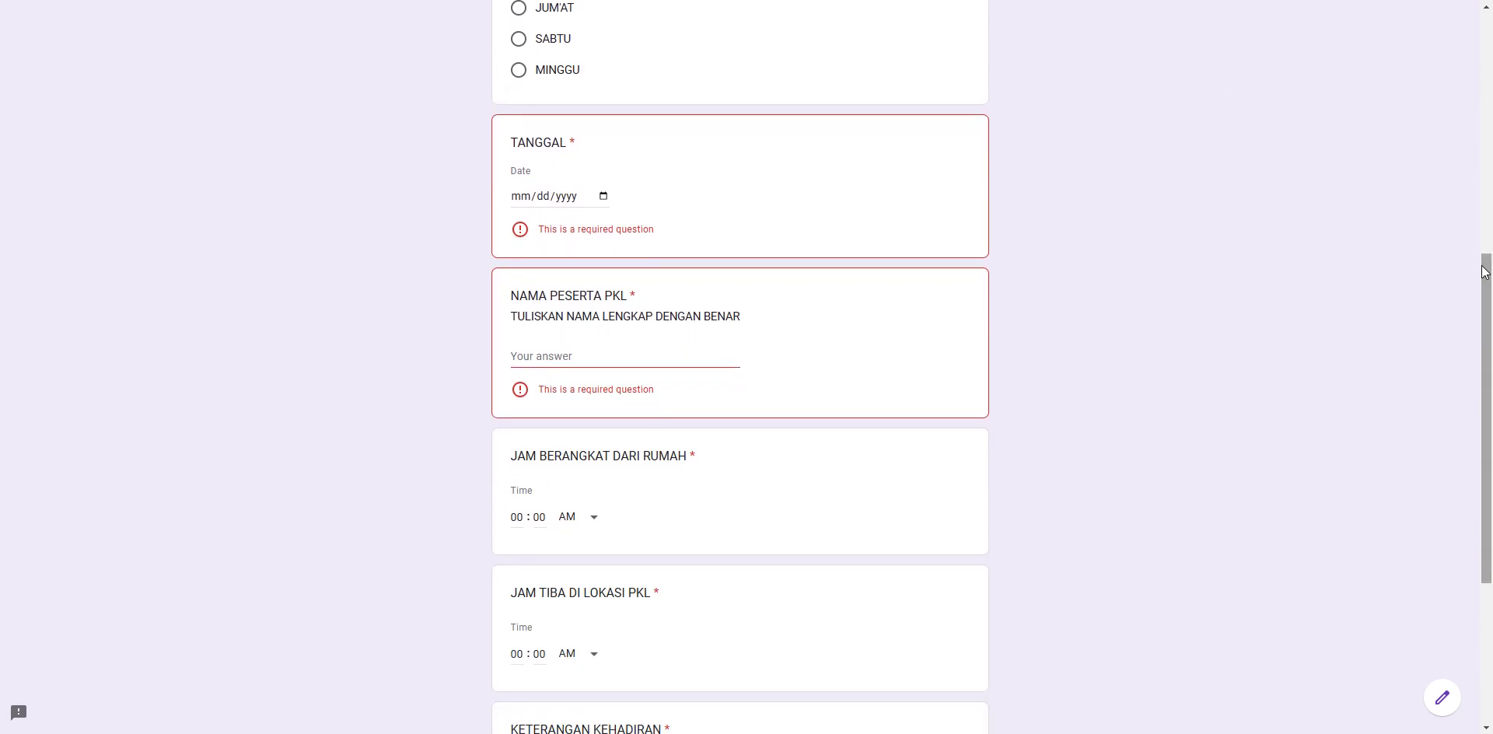
{"action": "left_click", "coordinate": [603, 196]}
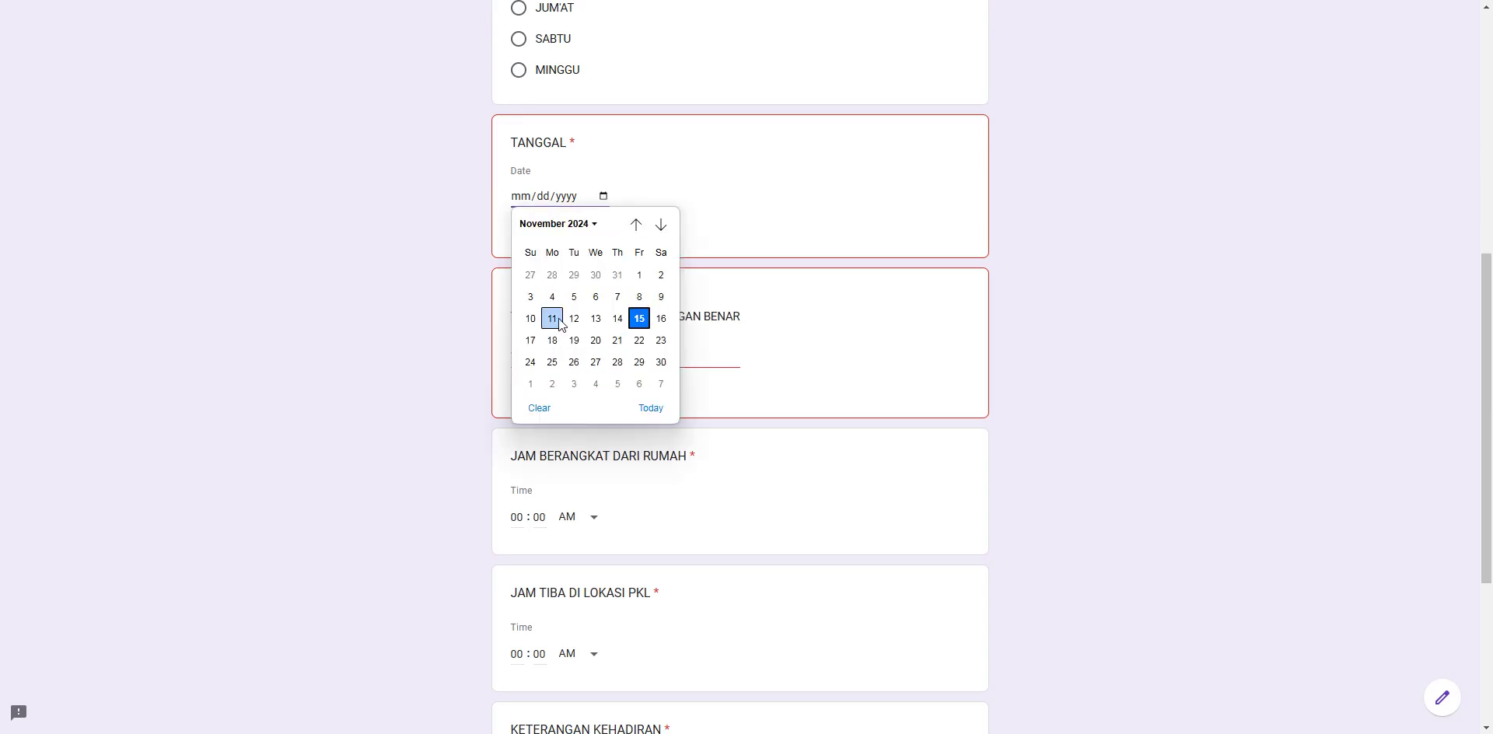
{"action": "left_click", "coordinate": [1056, 285]}
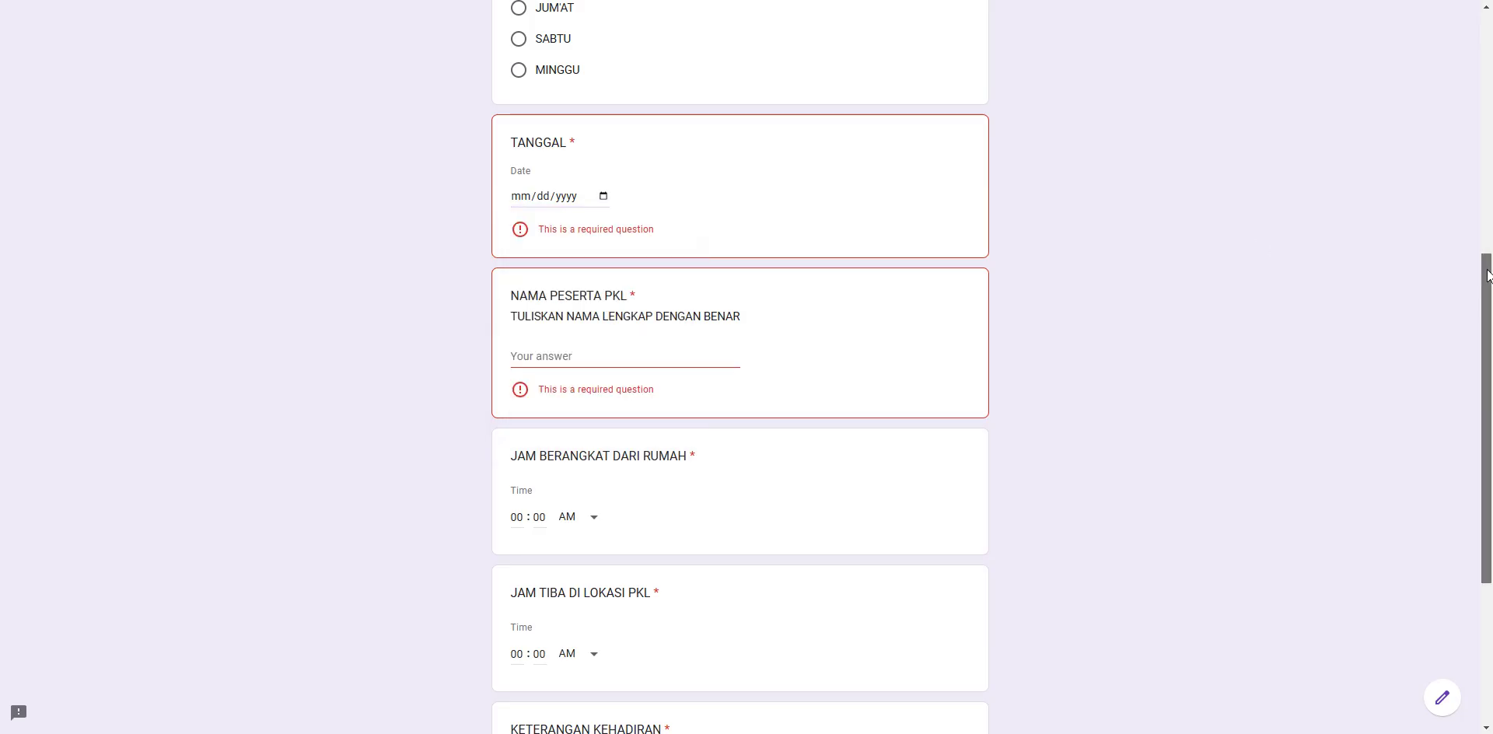
{"action": "scroll", "coordinate": [1487, 275], "scroll_direction": "down", "scroll_amount": 1}
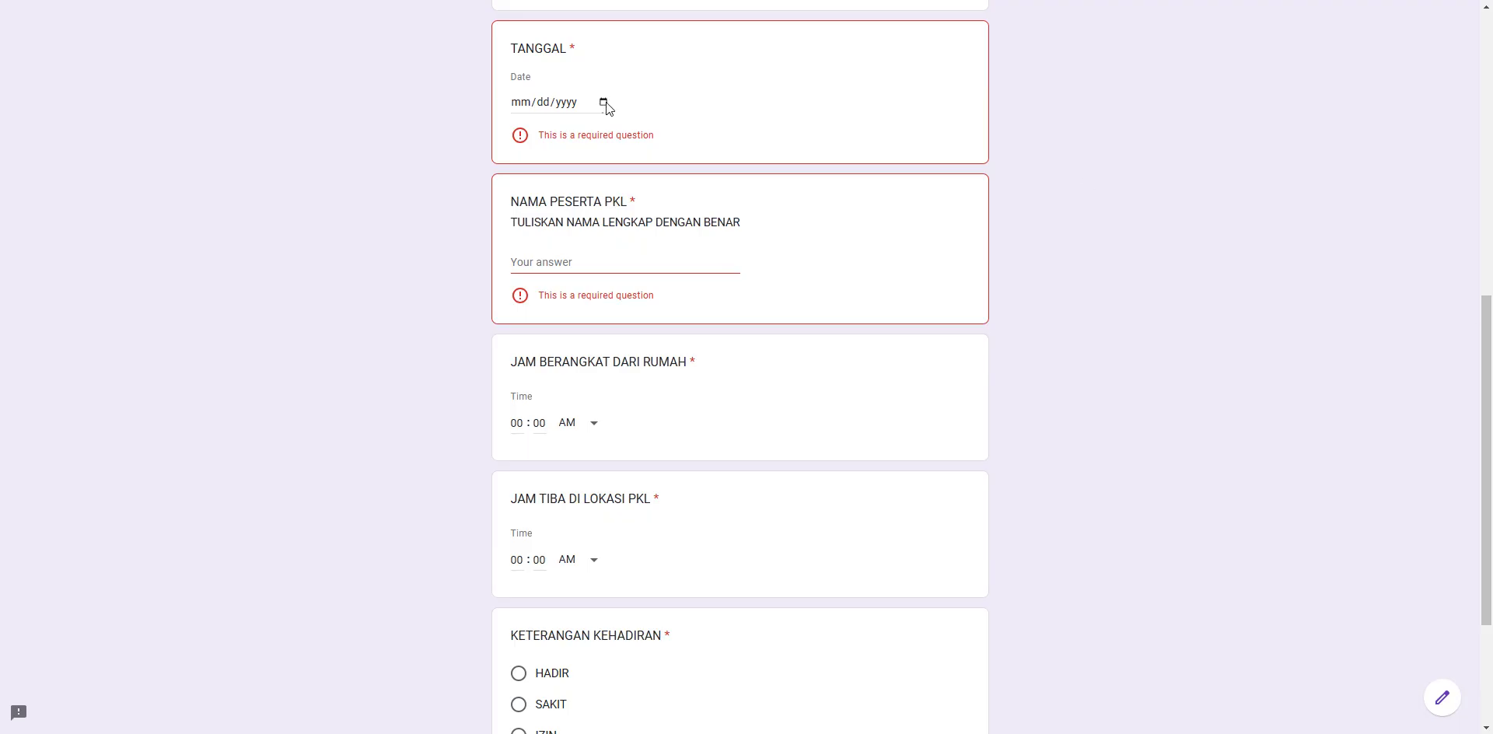
{"action": "left_click", "coordinate": [605, 102]}
{"action": "left_click", "coordinate": [642, 226]}
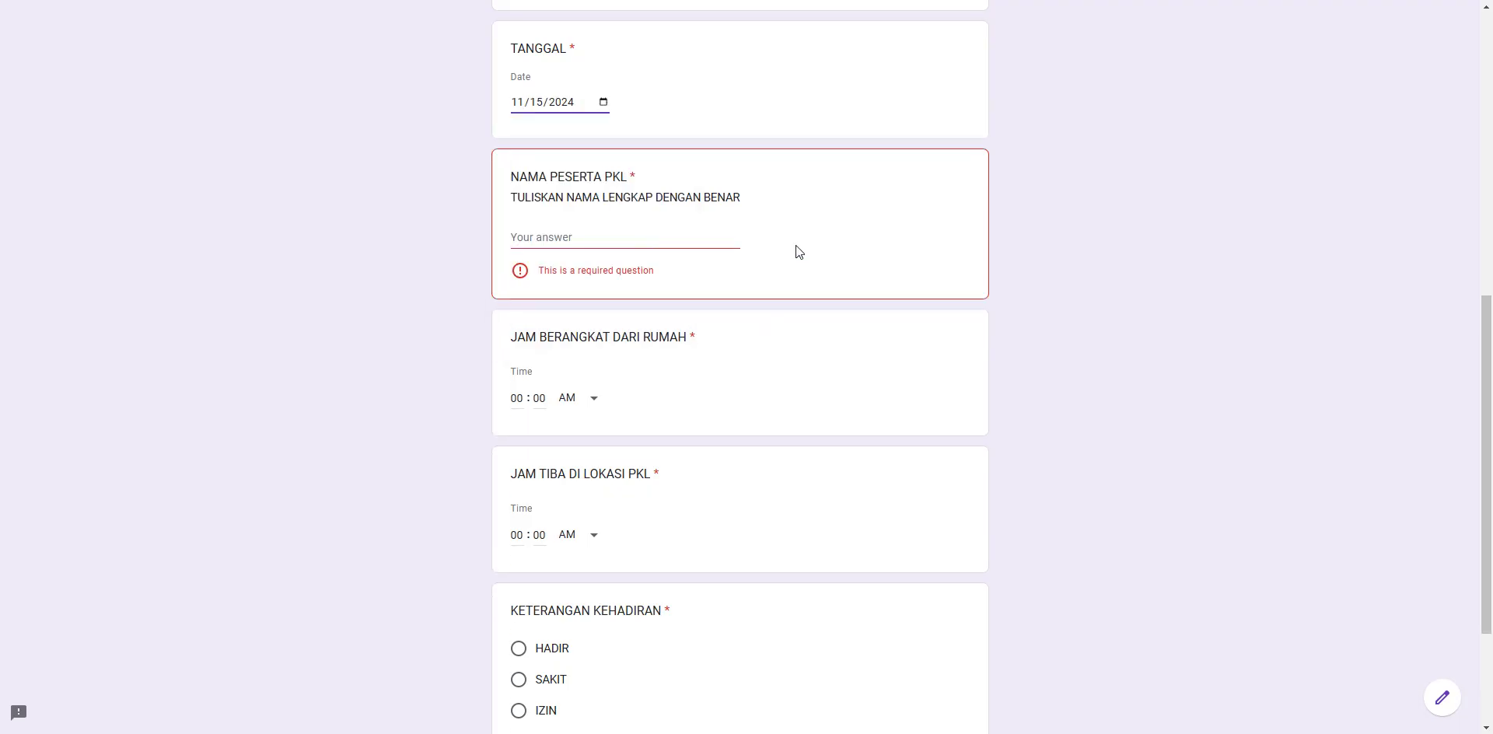
{"action": "left_click", "coordinate": [645, 239]}
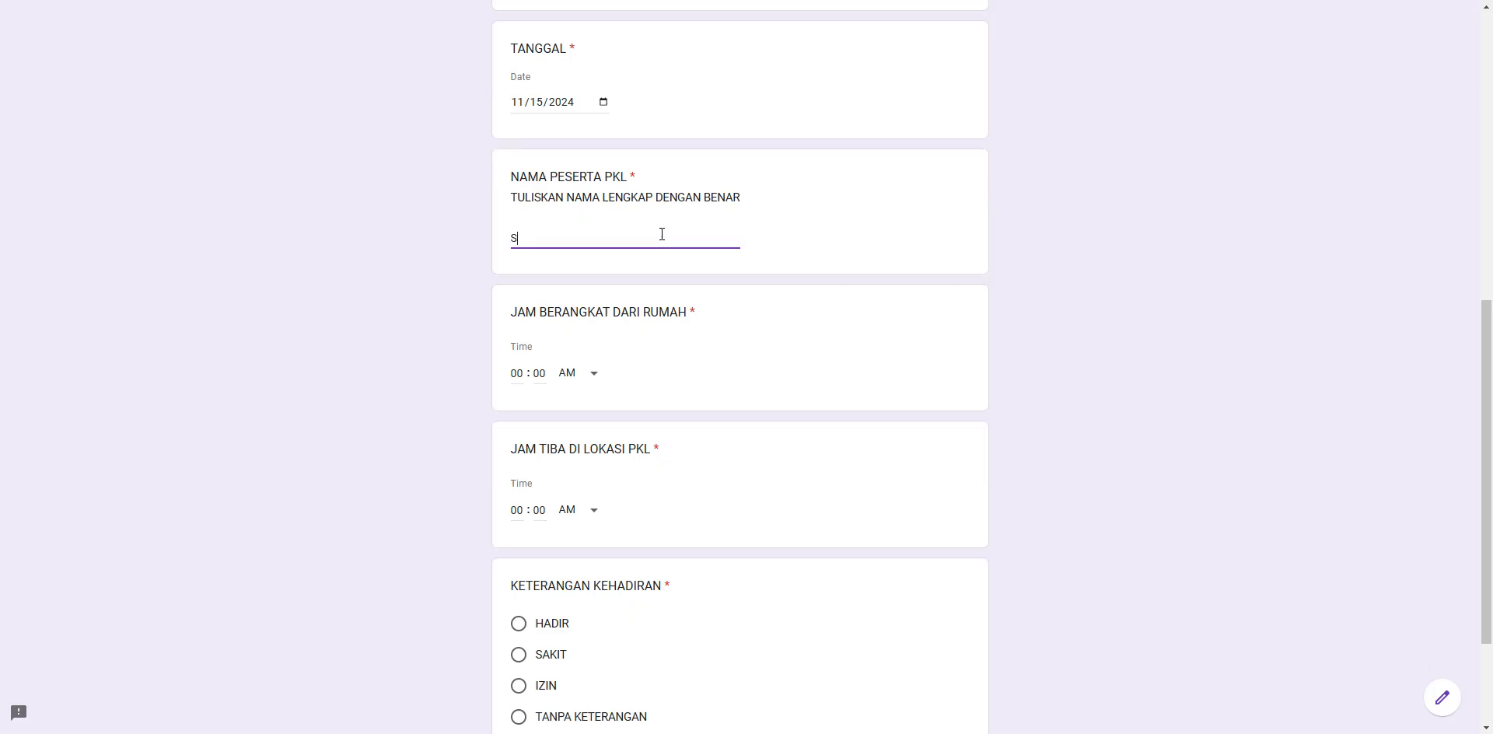
{"action": "left_click_drag", "start_coordinate": [567, 239], "coordinate": [578, 241]}
{"action": "left_click", "coordinate": [577, 241]}
{"action": "left_click_drag", "start_coordinate": [598, 238], "coordinate": [518, 241]}
{"action": "key", "text": "BackSpace"}
{"action": "key", "text": "BackSpace"}
{"action": "key", "text": "BackSpace"}
{"action": "left_click", "coordinate": [692, 238]}
{"action": "key", "text": "BackSpace"}
{"action": "key", "text": "BackSpace"}
{"action": "key", "text": "BackSpace"}
{"action": "key", "text": "BackSpace"}
{"action": "key", "text": "BackSpace"}
{"action": "key", "text": "BackSpace"}
{"action": "key", "text": "BackSpace"}
{"action": "key", "text": "BackSpace"}
{"action": "key", "text": "BackSpace"}
{"action": "key", "text": "BackSpace"}
{"action": "key", "text": "BackSpace"}
{"action": "key", "text": "BackSpace"}
{"action": "key", "text": "BackSpace"}
{"action": "key", "text": "BackSpace"}
{"action": "key", "text": "BackSpace"}
{"action": "key", "text": "BackSpace"}
{"action": "key", "text": "BackSpace"}
{"action": "type", "text": "S. FADLI"}
{"action": "key", "text": "BackSpace"}
{"action": "key", "text": "BackSpace"}
{"action": "key", "text": "BackSpace"}
{"action": "key", "text": "BackSpace"}
{"action": "key", "text": "BackSpace"}
{"action": "key", "text": "BackSpace"}
{"action": "key", "text": "BackSpace"}
{"action": "type", "text": "FADL"}
{"action": "key", "text": "BackSpace"}
{"action": "key", "text": "BackSpace"}
{"action": "key", "text": "BackSpace"}
{"action": "key", "text": "BackSpace"}
{"action": "key", "text": "BackSpace"}
{"action": "left_click_drag", "start_coordinate": [1486, 336], "coordinate": [1481, 417]}
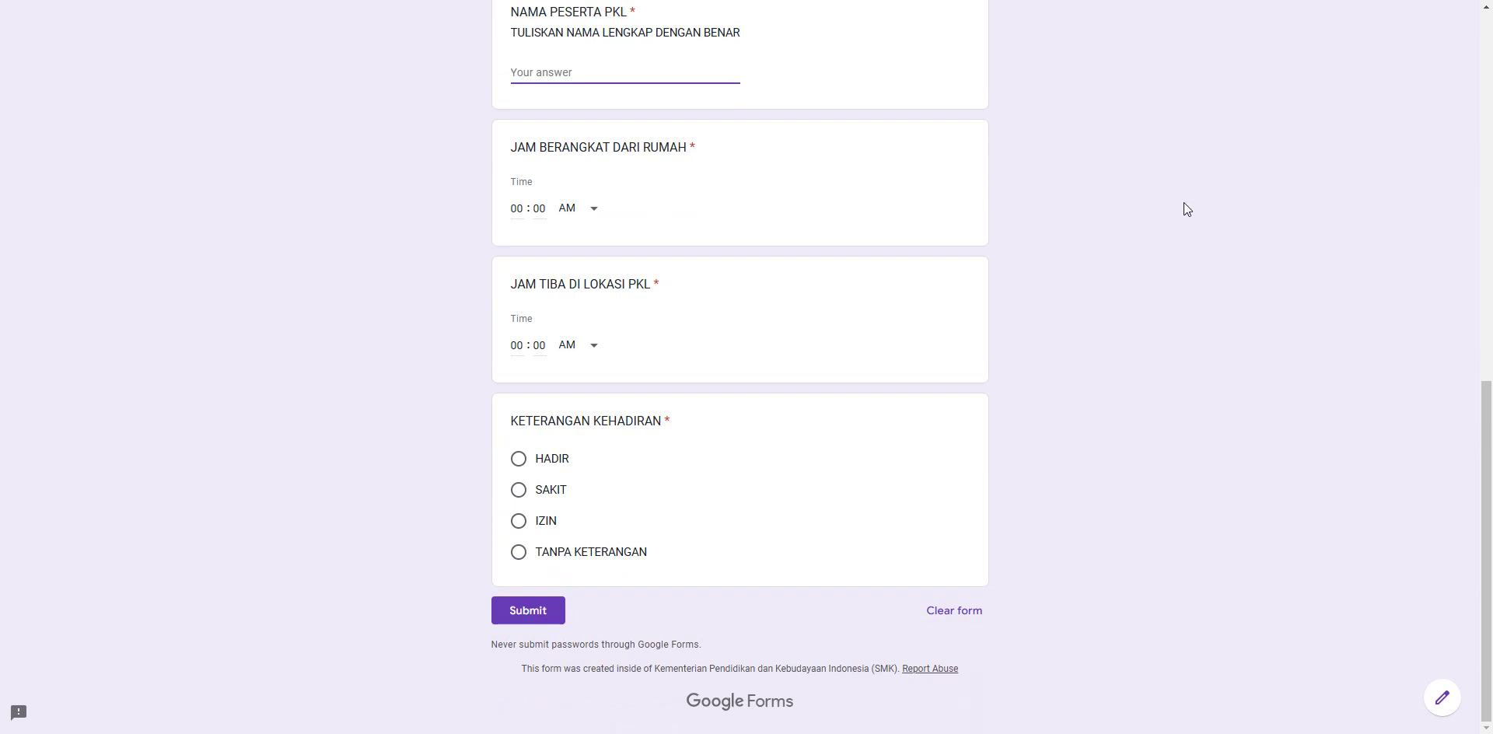
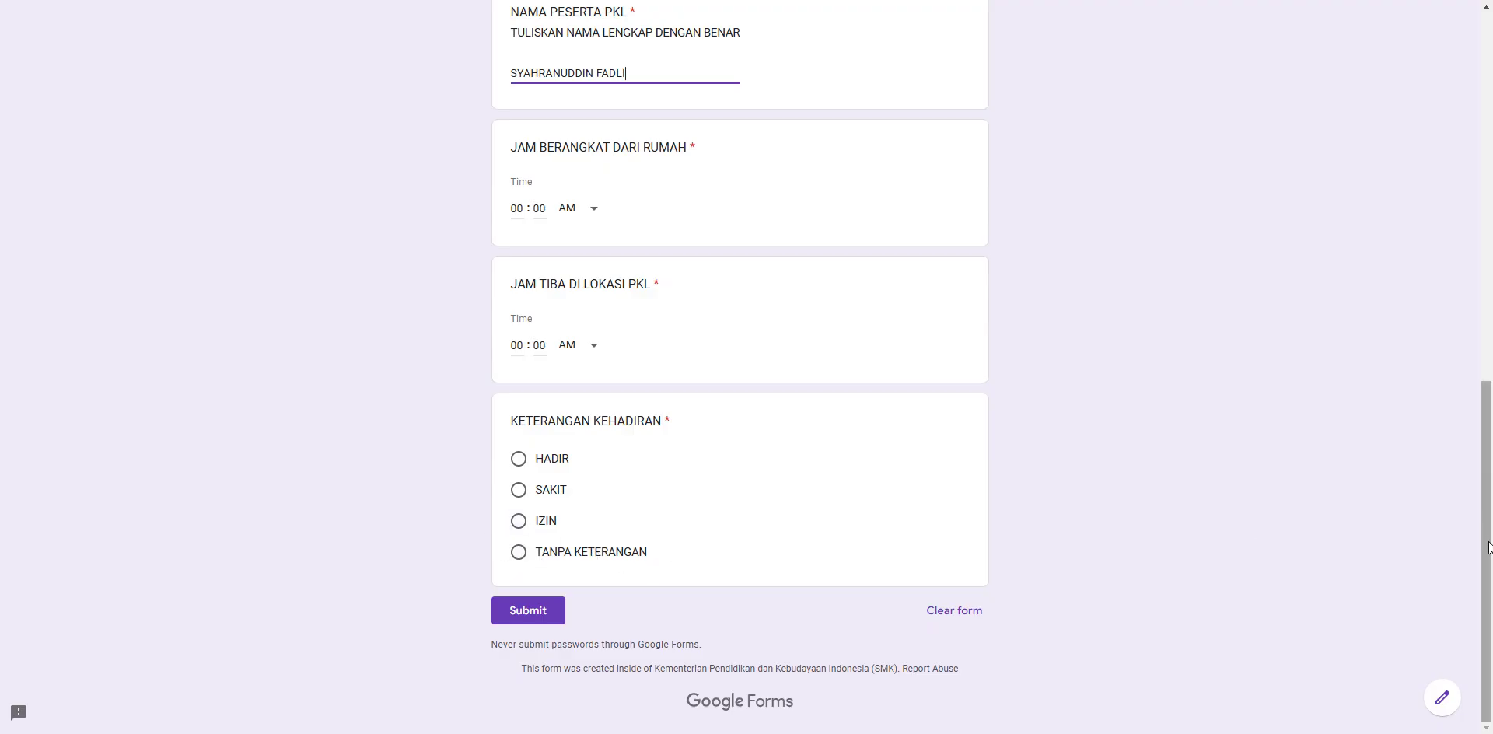
- Enter the participant's full name as the NAMA PESERTA PKL answer
{"action": "mouse_move", "coordinate": [1487, 548]}
{"action": "left_mouse_down"}
{"action": "mouse_move", "coordinate": [1489, 491]}
{"action": "mouse_move", "coordinate": [1489, 572]}
{"action": "left_mouse_up"}
{"action": "left_click_drag", "start_coordinate": [1489, 571], "coordinate": [1489, 572]}
{"action": "scroll", "coordinate": [1486, 527], "scroll_direction": "up", "scroll_amount": 10}
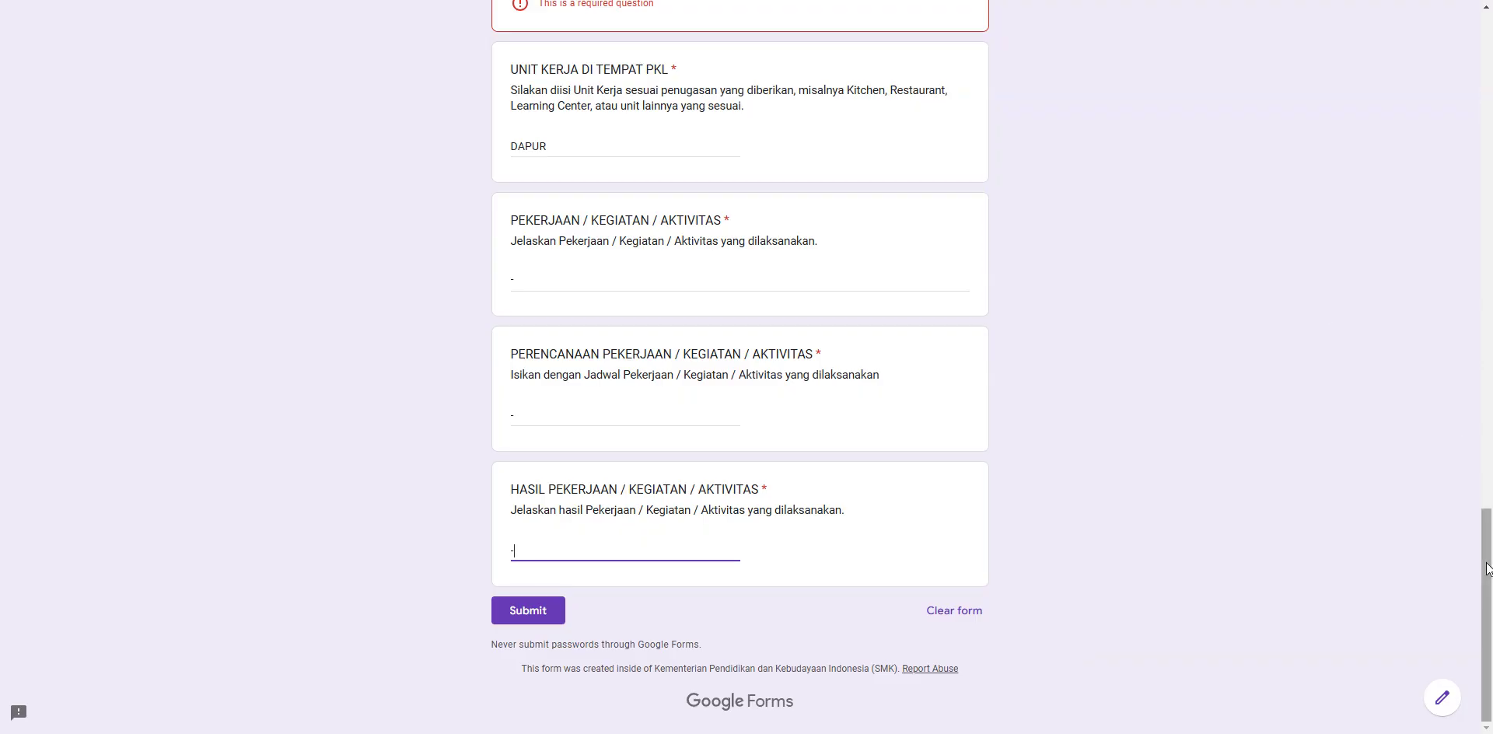
- Scroll back to the top of the form to reach the JURNAL PKL page
{"action": "left_click_drag", "start_coordinate": [1487, 562], "coordinate": [1486, 57]}
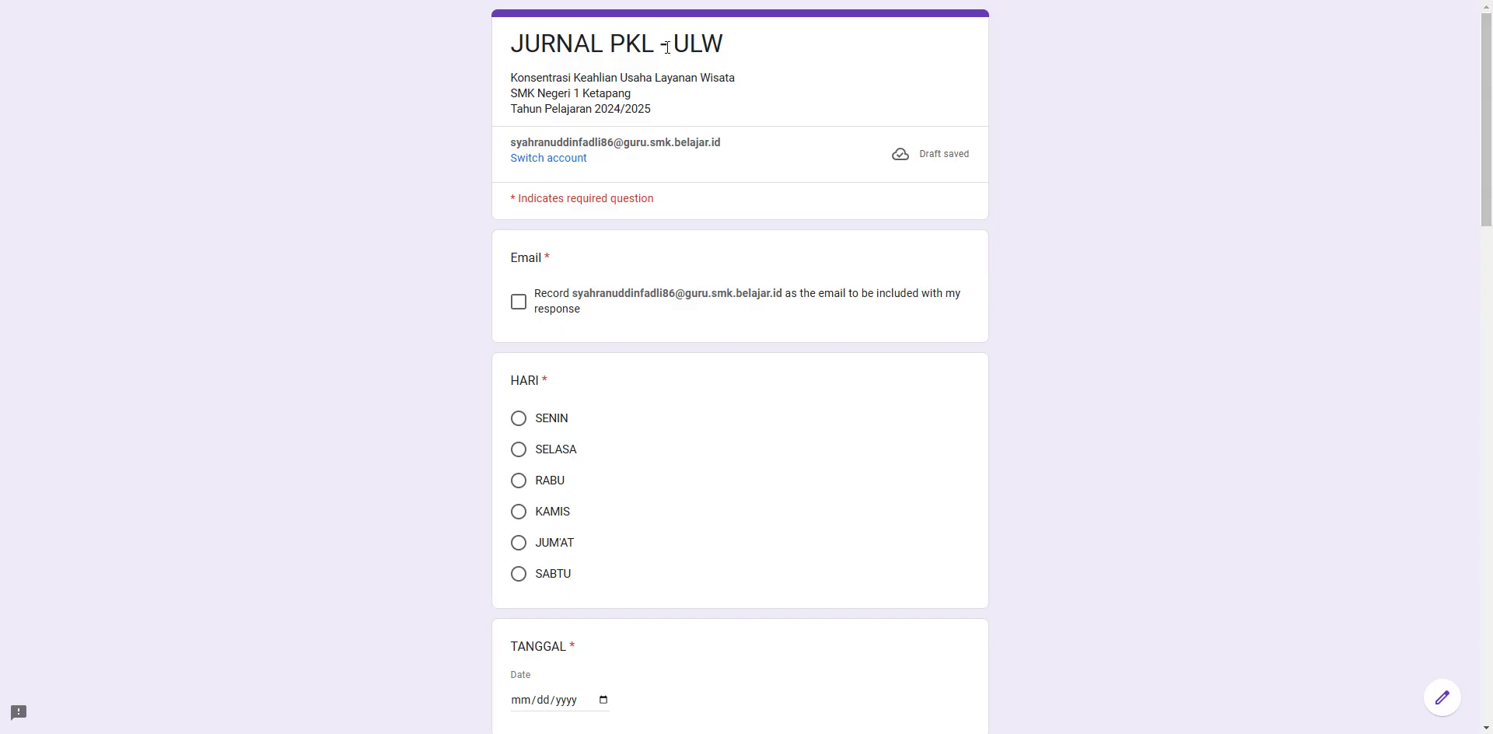
{"action": "scroll", "coordinate": [1487, 37], "scroll_direction": "down", "scroll_amount": 4}
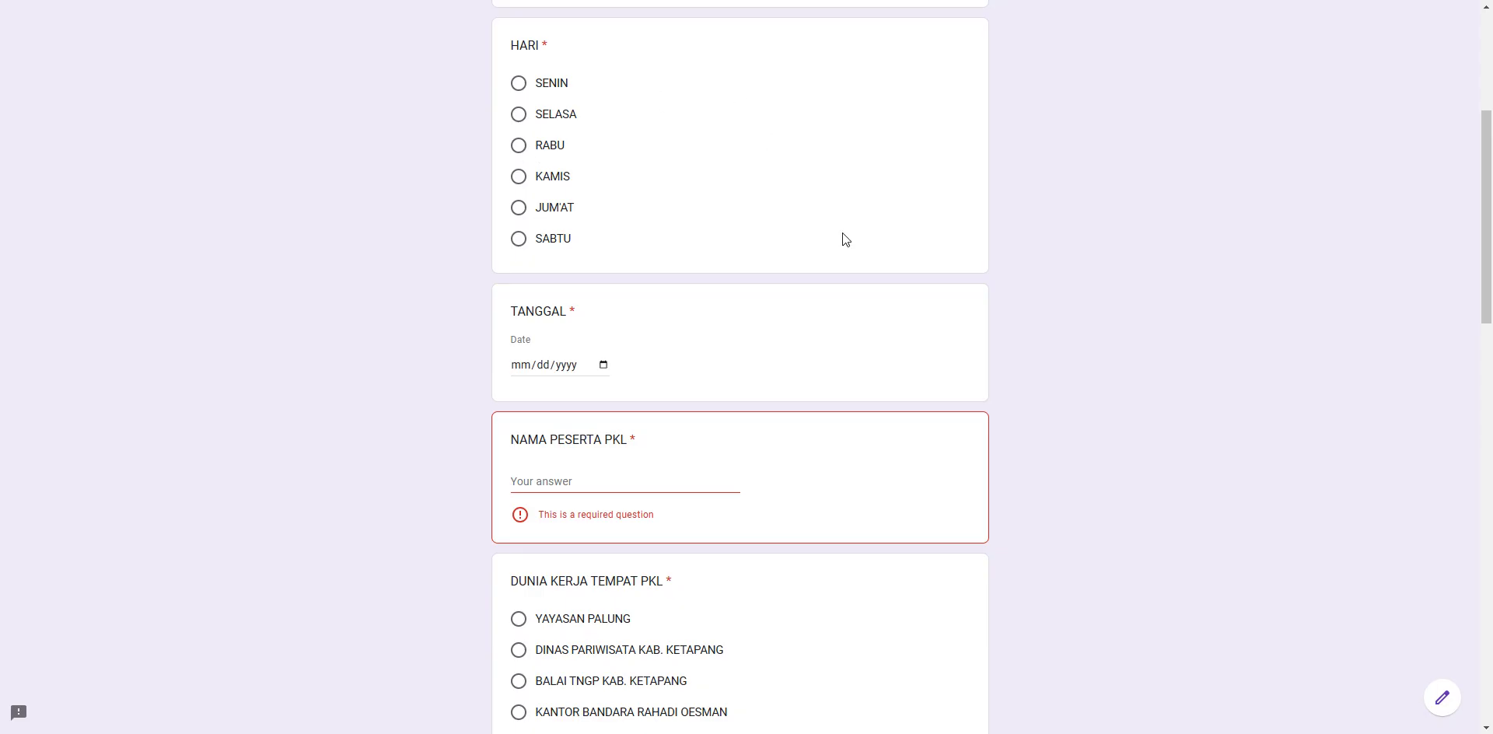
{"action": "left_click_drag", "start_coordinate": [1487, 179], "coordinate": [1487, 228]}
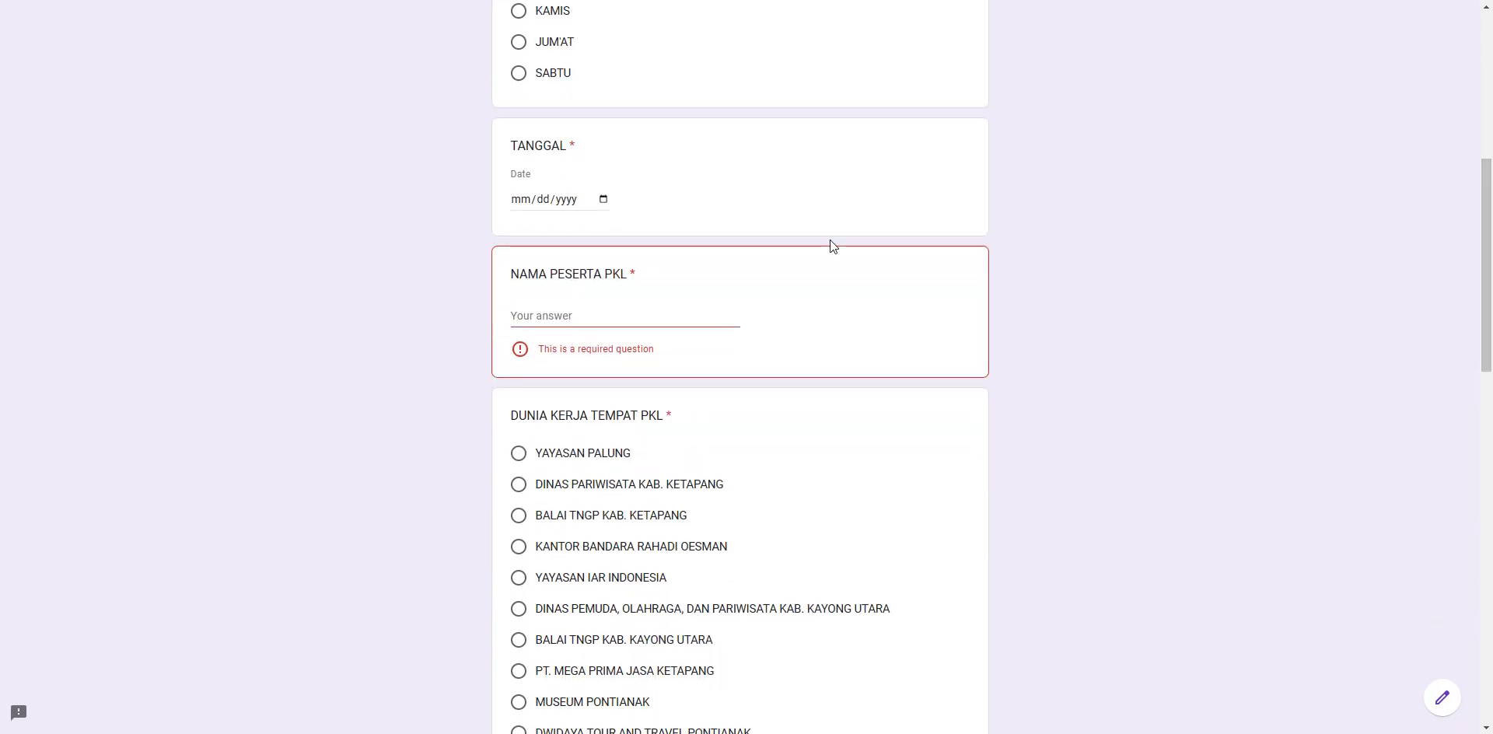
{"action": "left_click", "coordinate": [563, 311]}
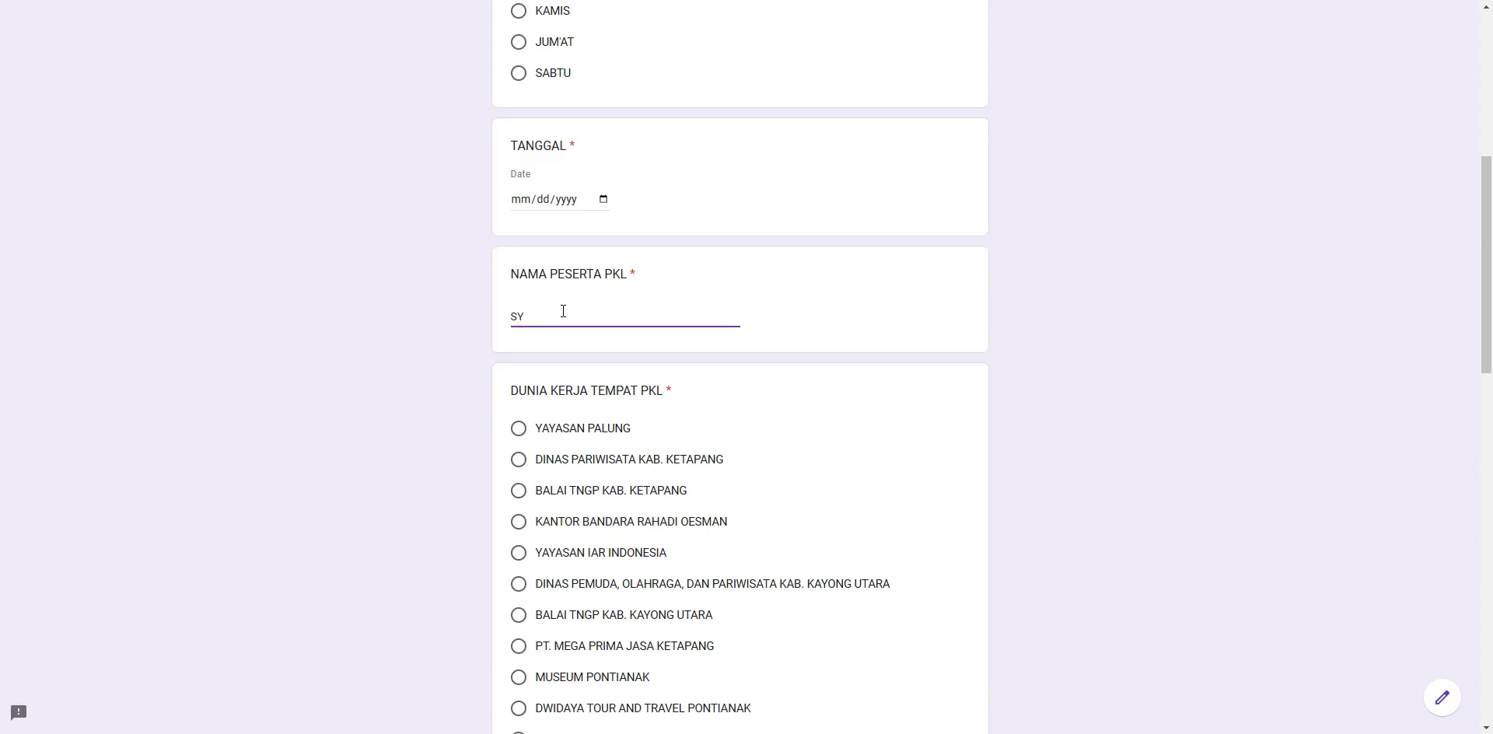
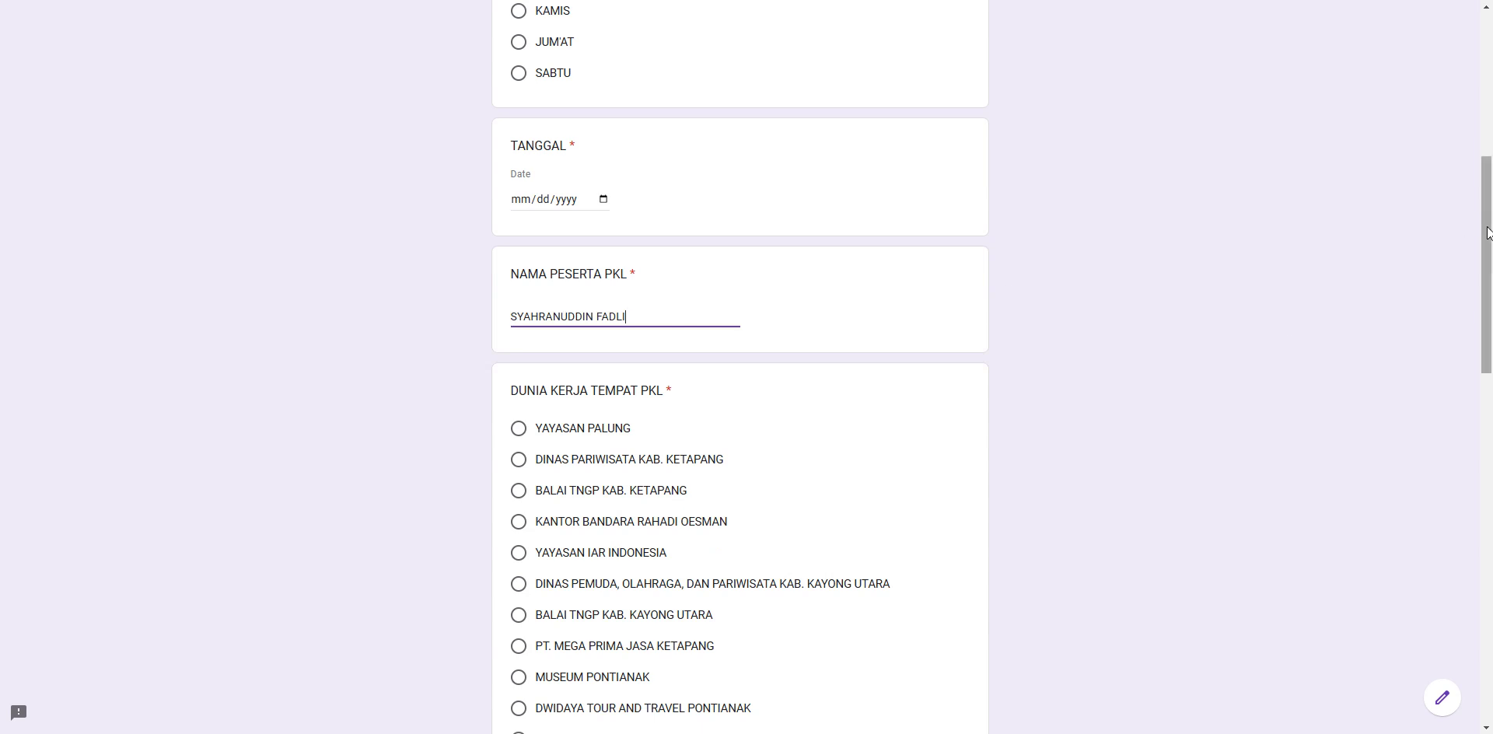
{"action": "left_click_drag", "start_coordinate": [634, 317], "coordinate": [508, 327]}
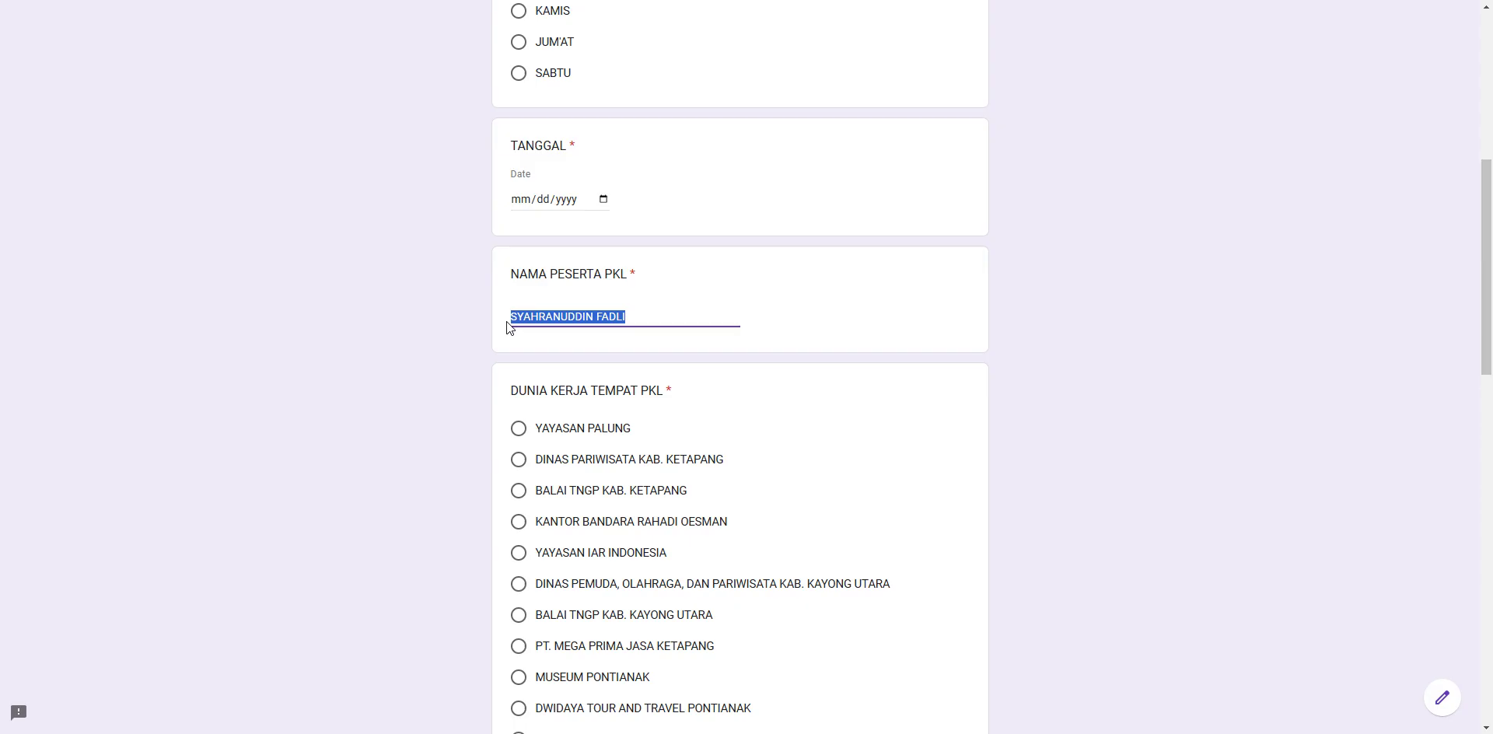
{"action": "key", "text": "BackSpace"}
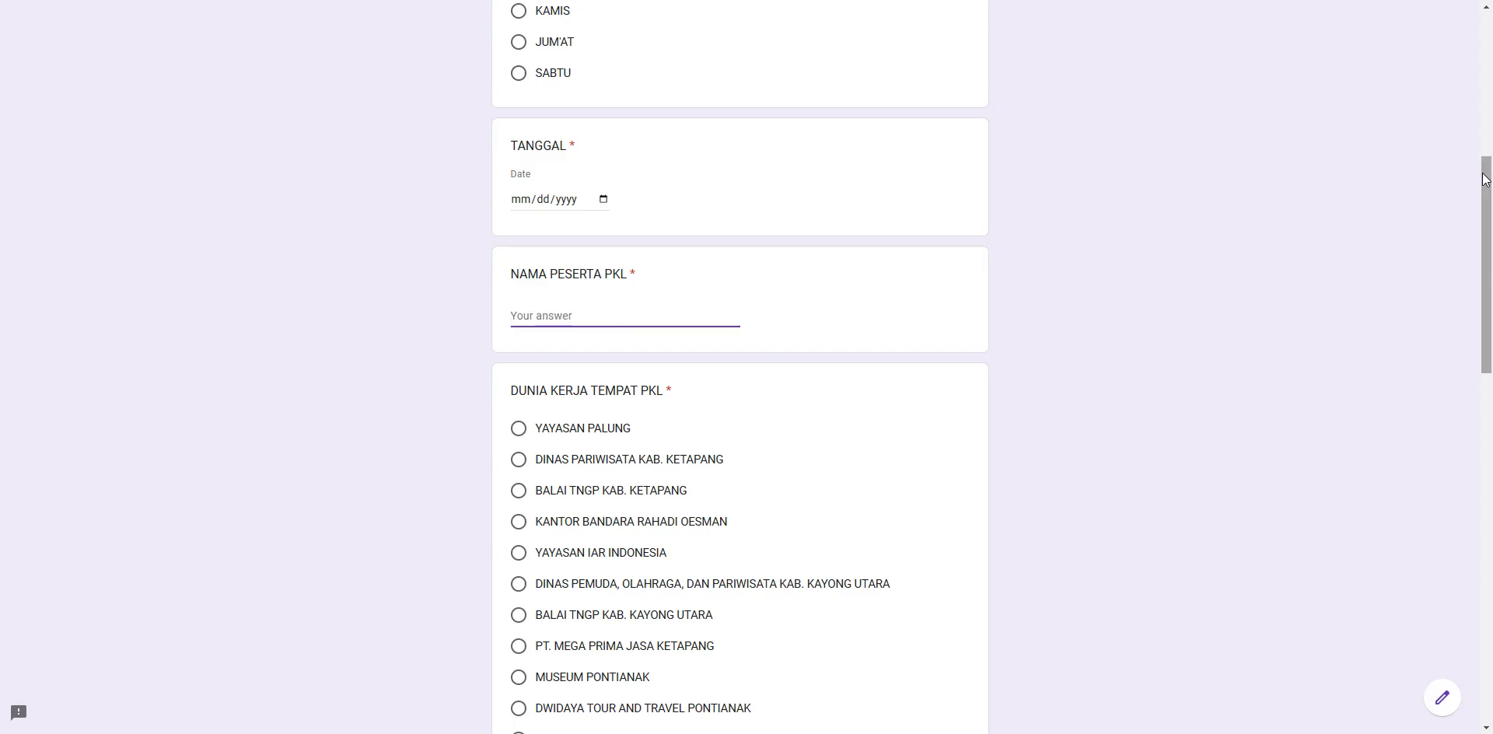
{"action": "left_click_drag", "start_coordinate": [1490, 179], "coordinate": [1480, 295]}
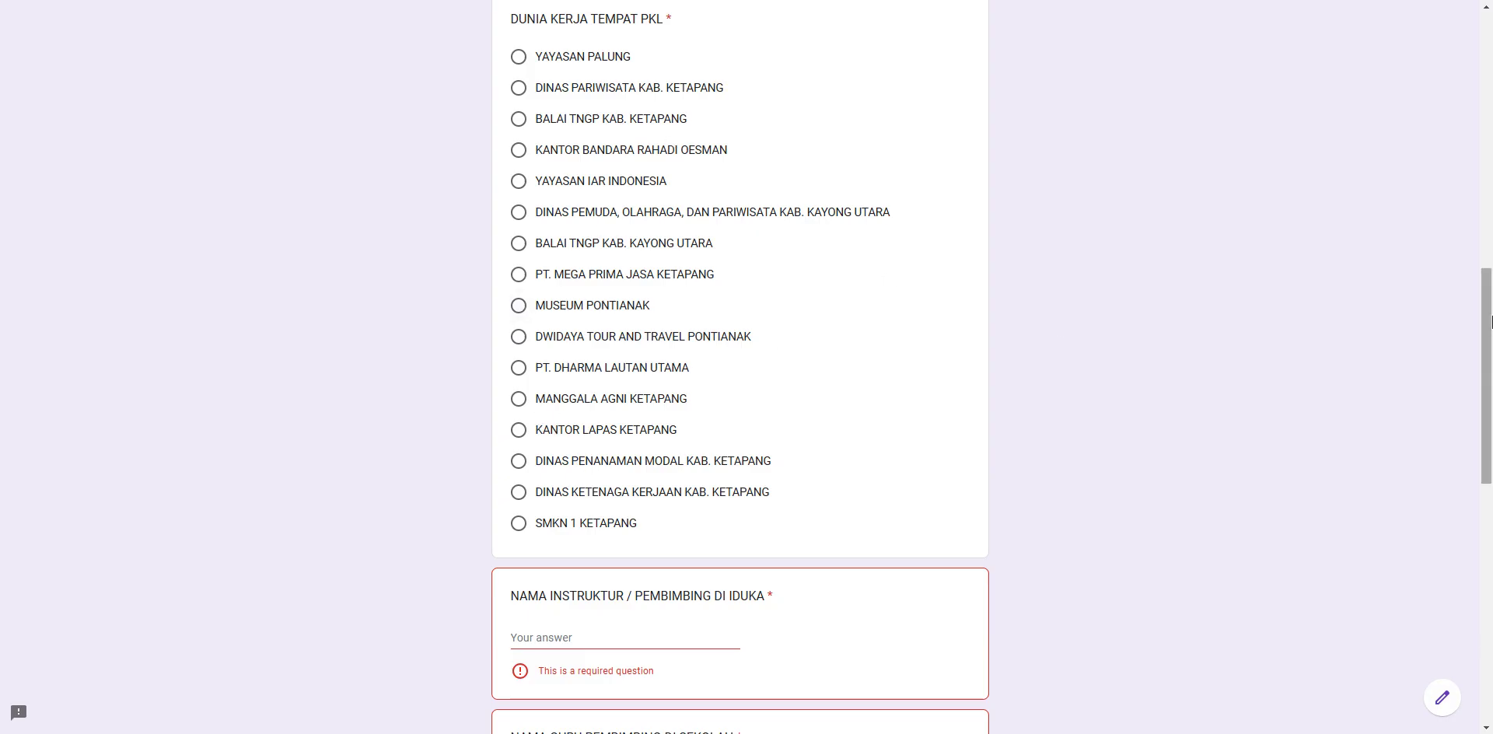
{"action": "left_click_drag", "start_coordinate": [1487, 315], "coordinate": [1487, 425]}
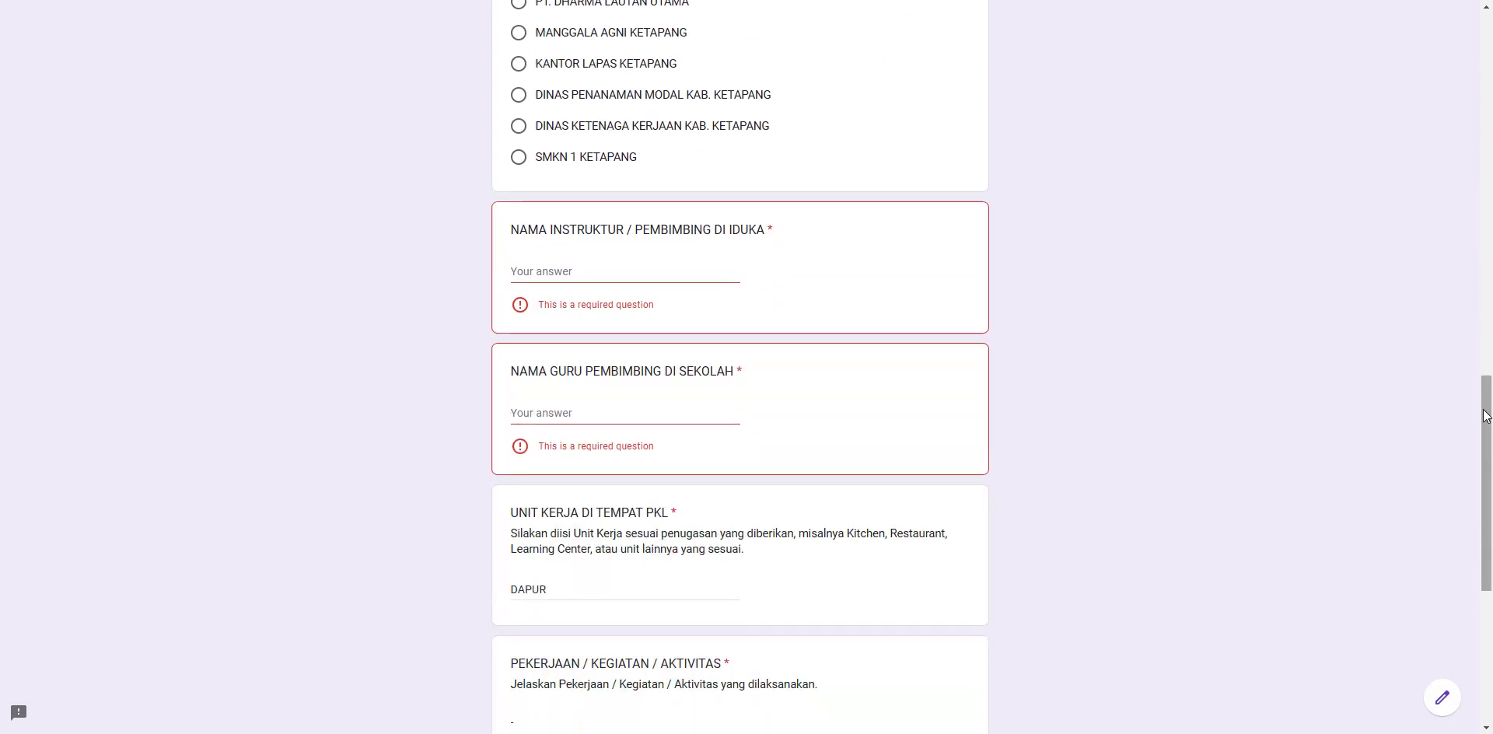
- Enter the workplace instructor's name in NAMA INSTRUKTUR
{"action": "left_click", "coordinate": [564, 267]}
{"action": "scroll", "coordinate": [565, 273], "scroll_direction": "up", "scroll_amount": 1}
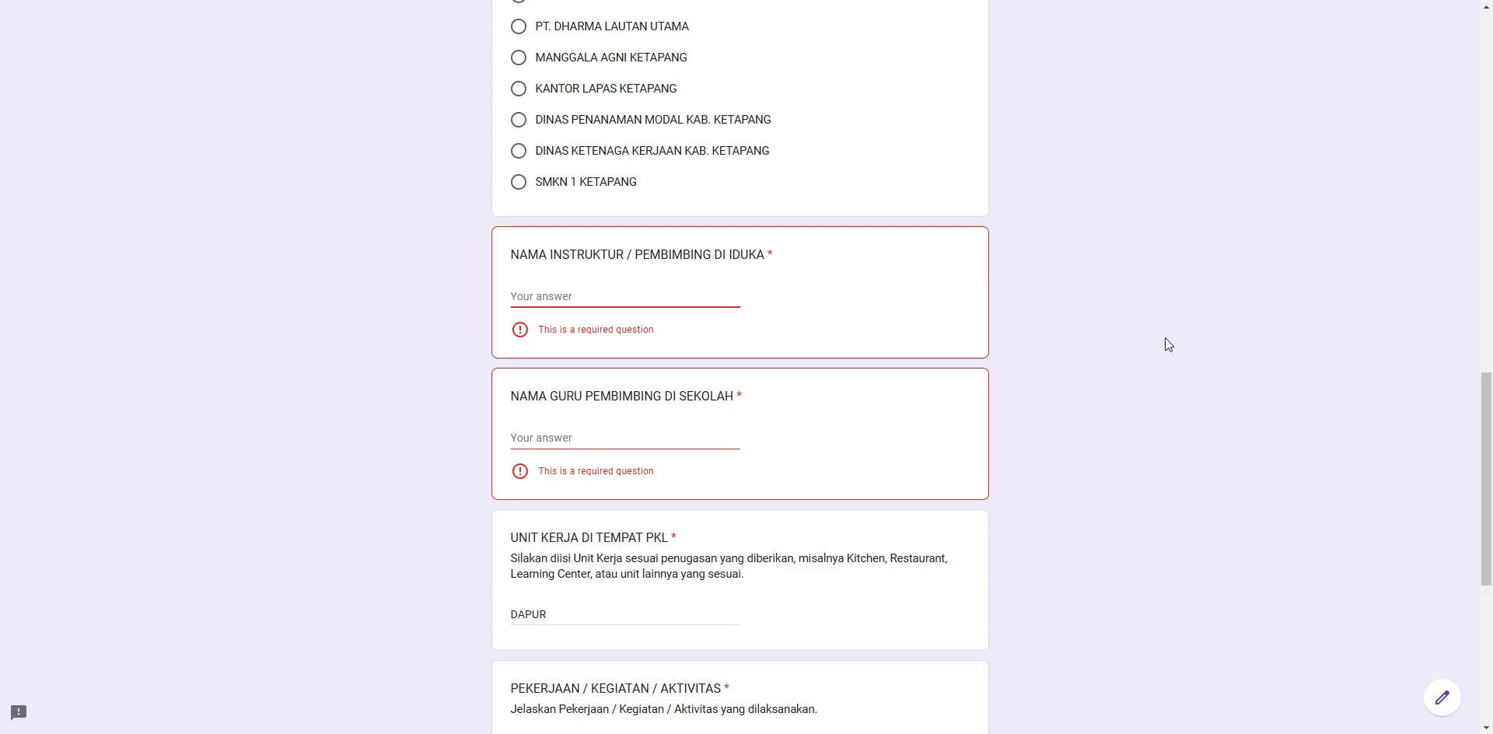
{"action": "left_click_drag", "start_coordinate": [1487, 416], "coordinate": [1487, 545]}
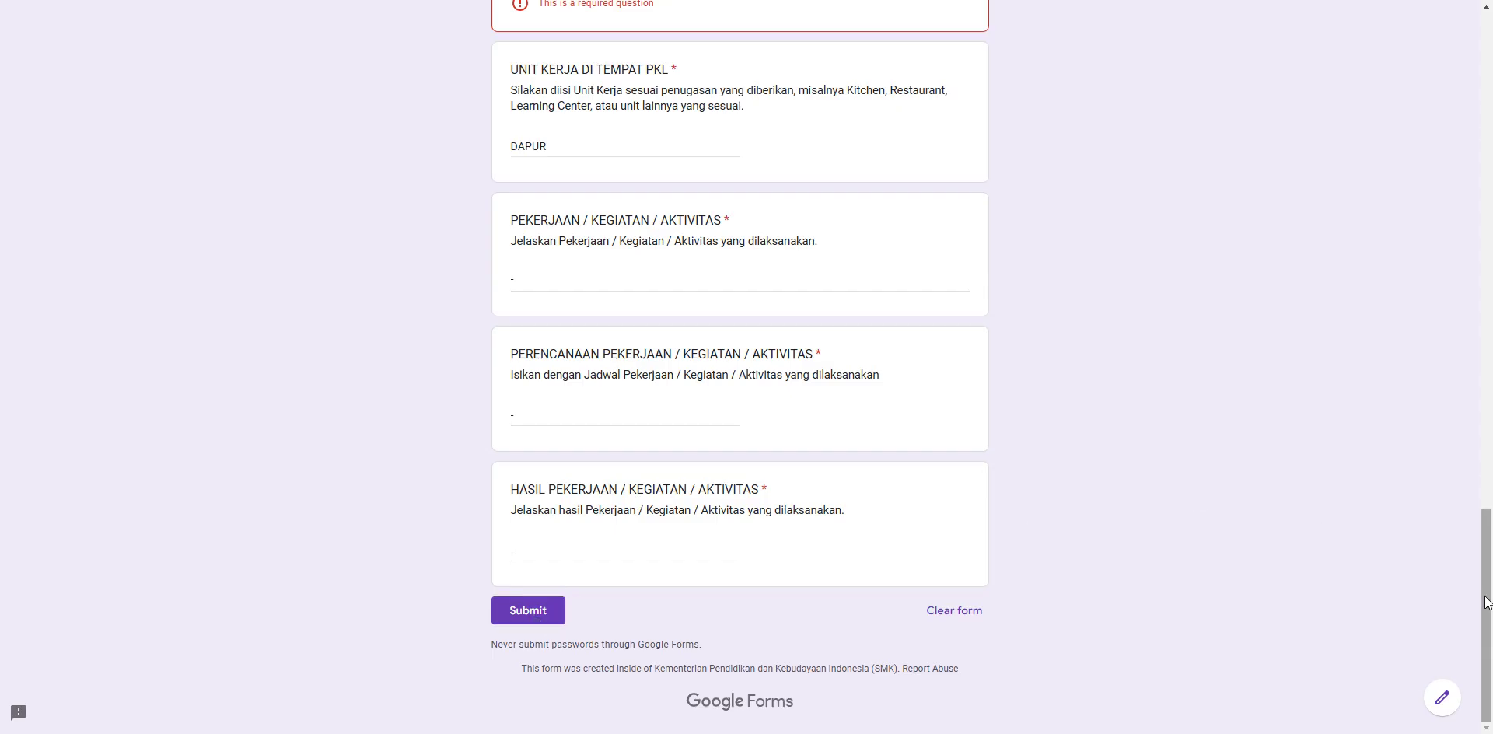
{"action": "left_click_drag", "start_coordinate": [1485, 602], "coordinate": [1486, 477]}
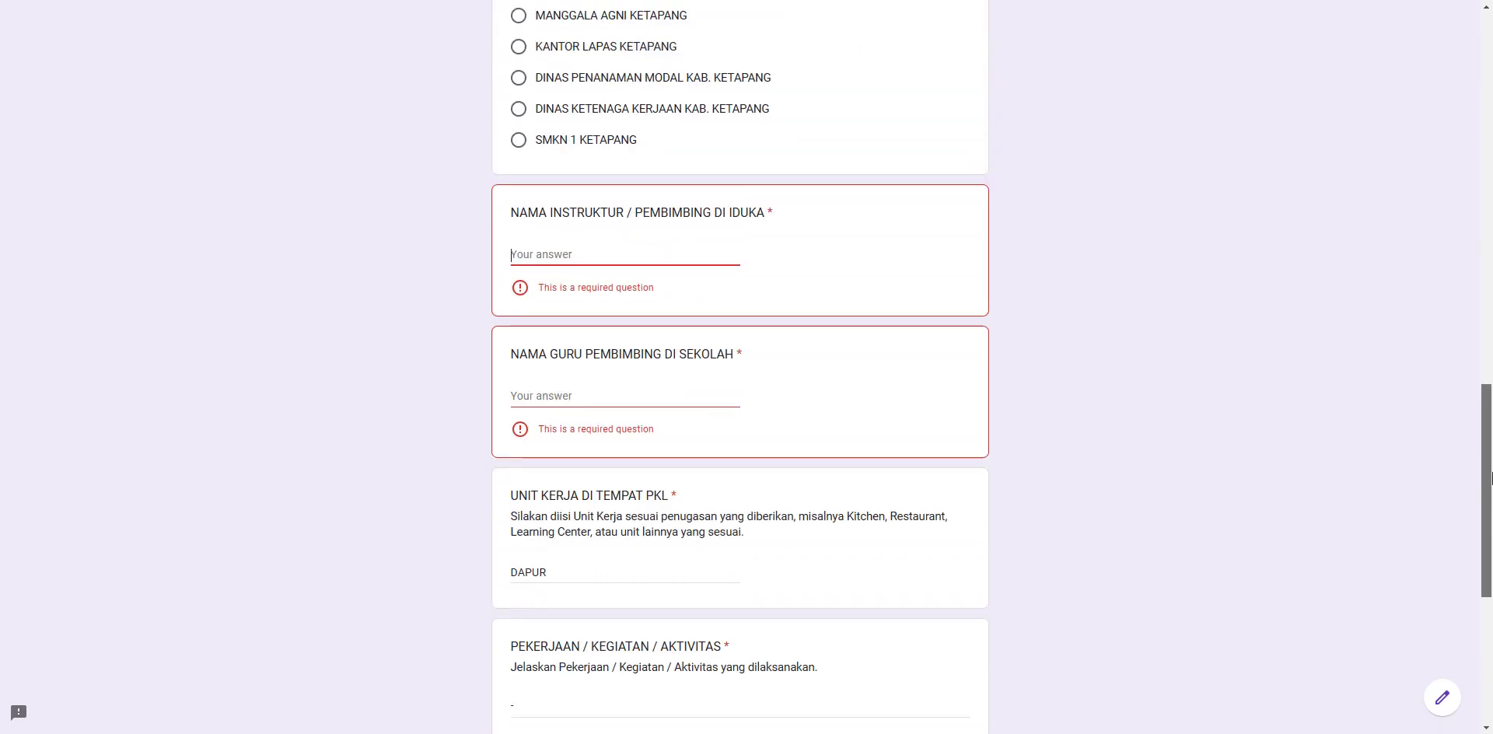
{"action": "left_click", "coordinate": [667, 258]}
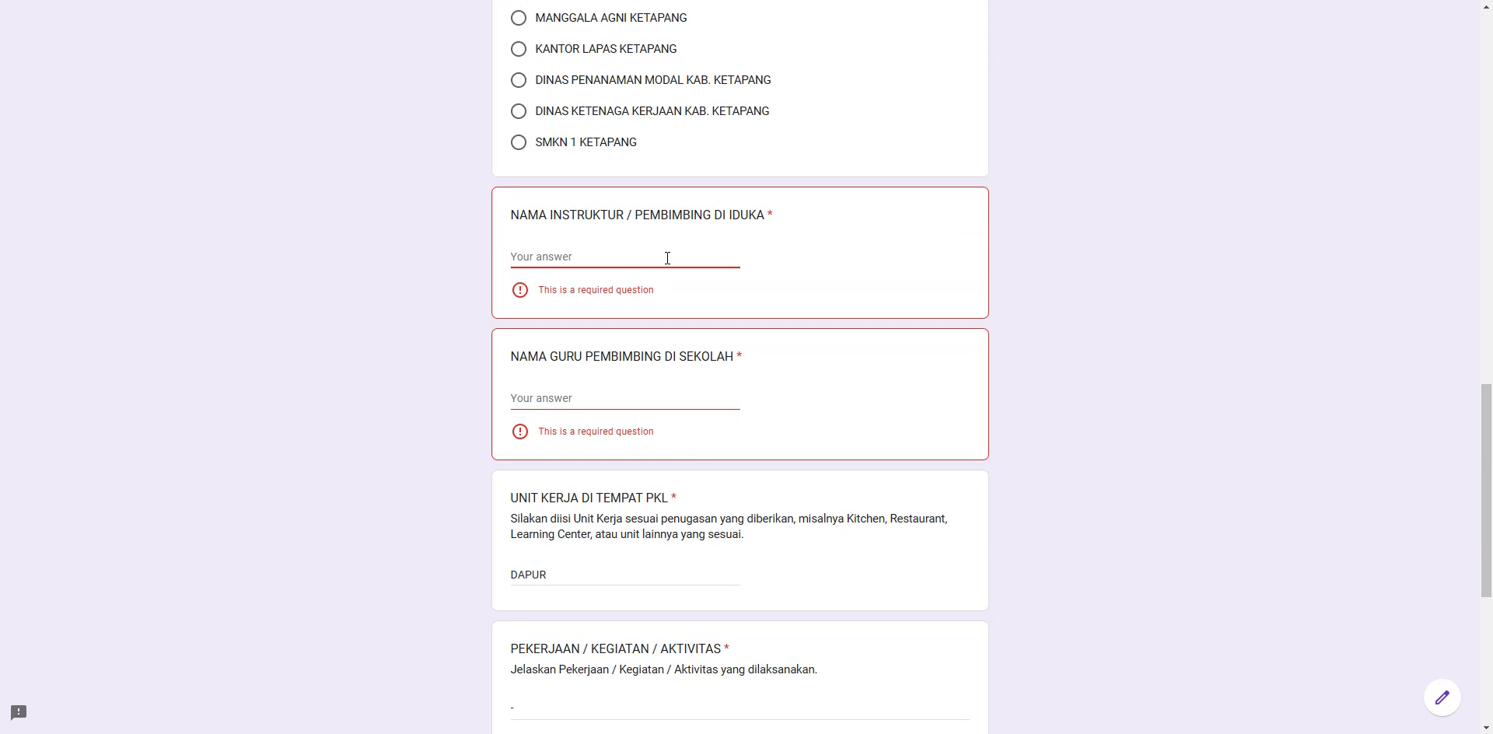
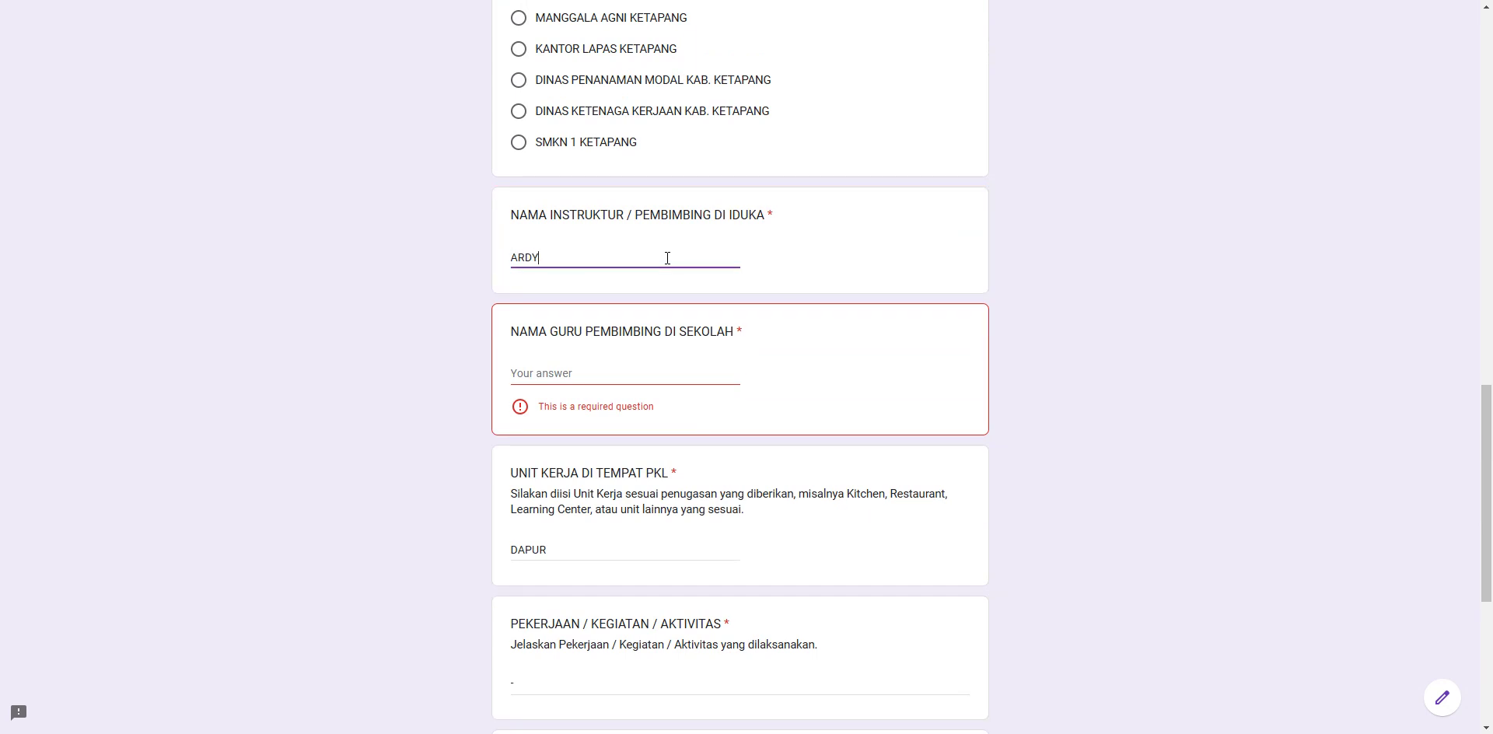
- Enter the school supervising teacher's name in NAMA GURU PEMBIMBING
{"action": "left_click", "coordinate": [614, 378]}
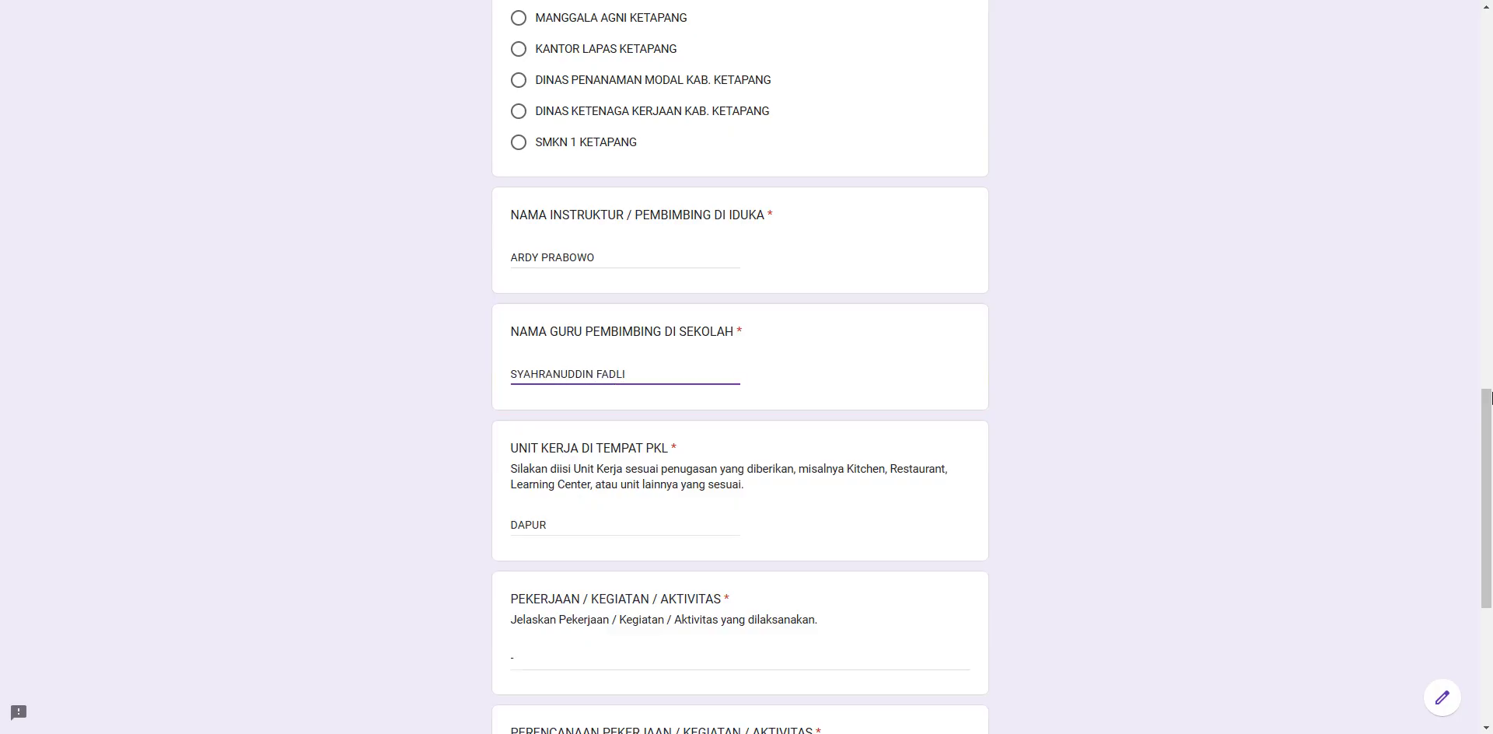
{"action": "left_click_drag", "start_coordinate": [1488, 405], "coordinate": [1491, 204]}
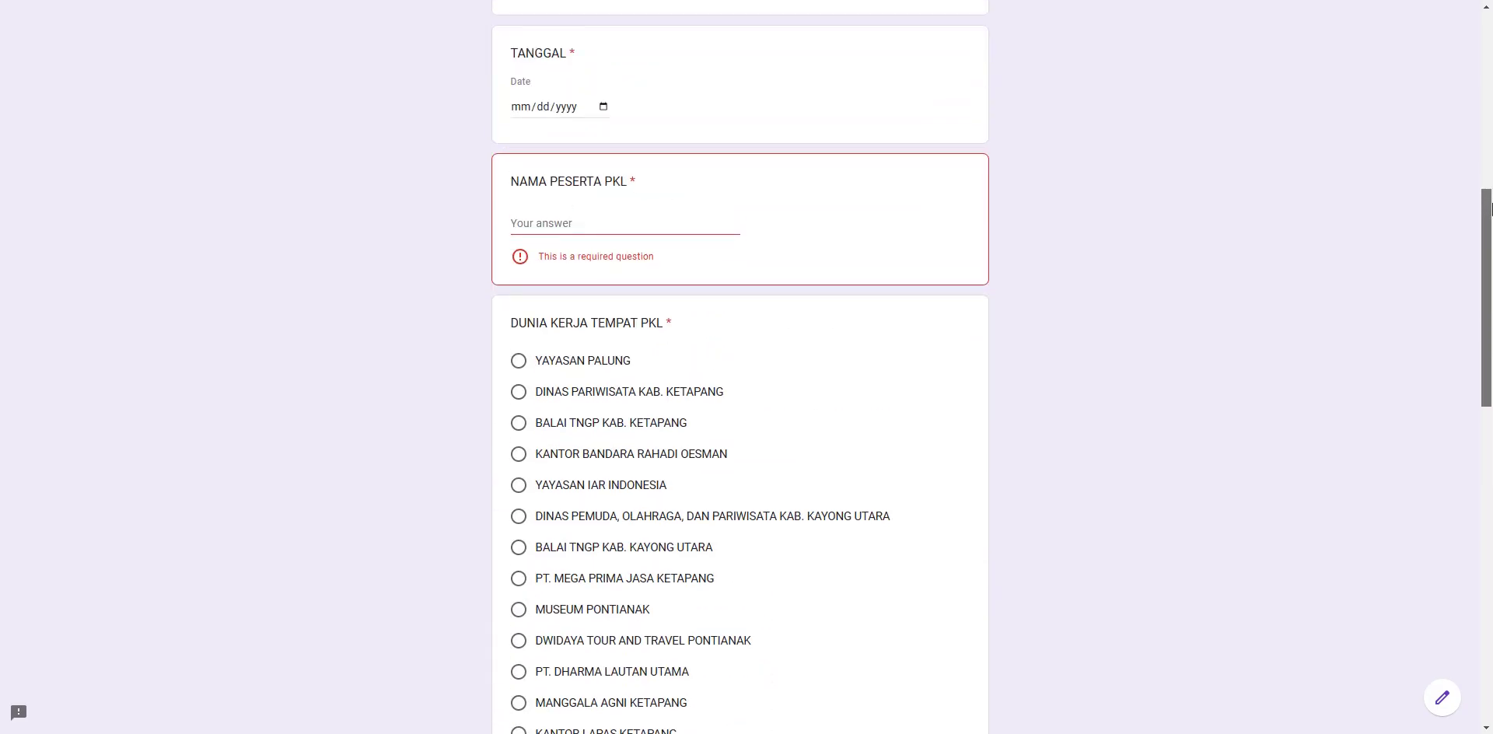
- Enter the participant's name and select PT. DHARMA LAUTAN UTAMA as the workplace
{"action": "left_click", "coordinate": [690, 227]}
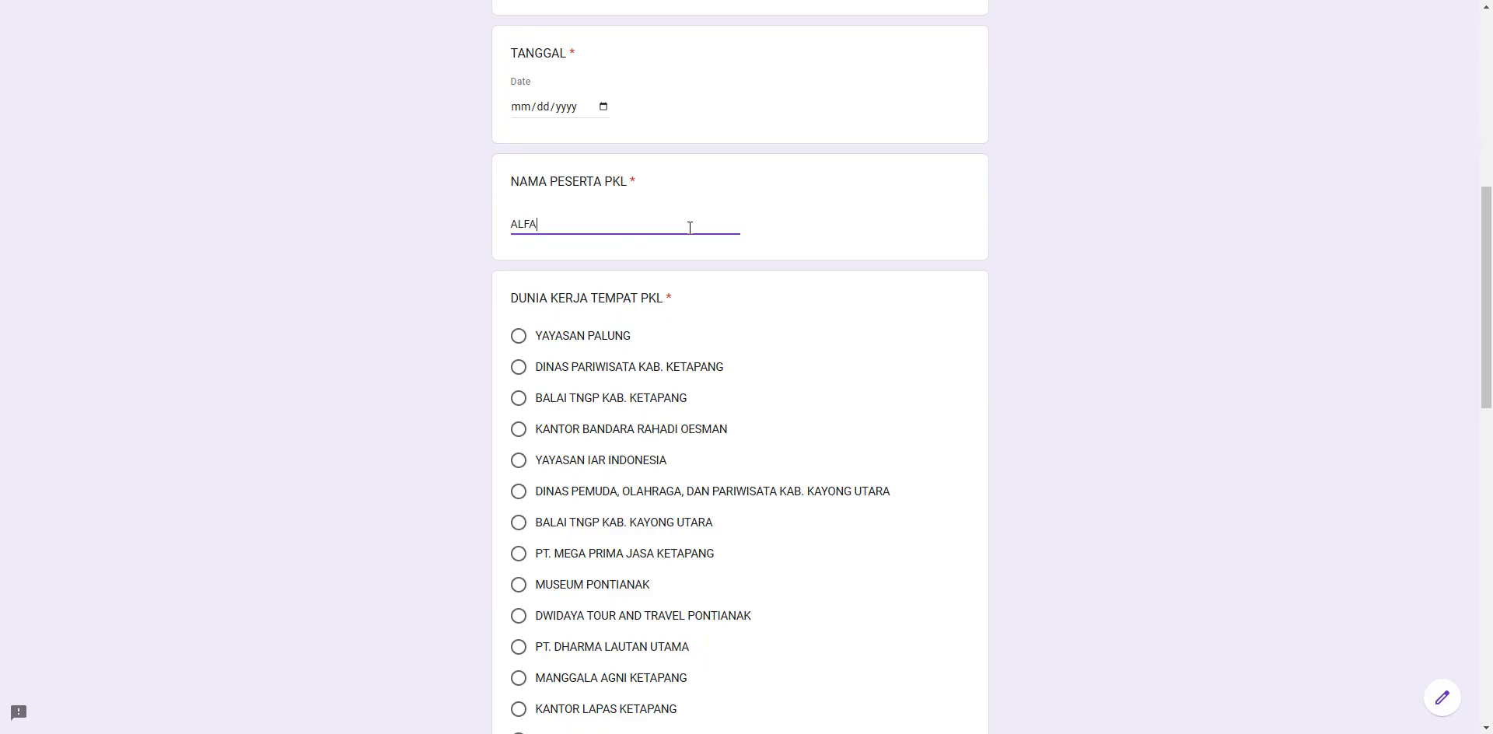
{"action": "type", "text": "N MAULANA"}
{"action": "left_click_drag", "start_coordinate": [1487, 234], "coordinate": [1487, 324]}
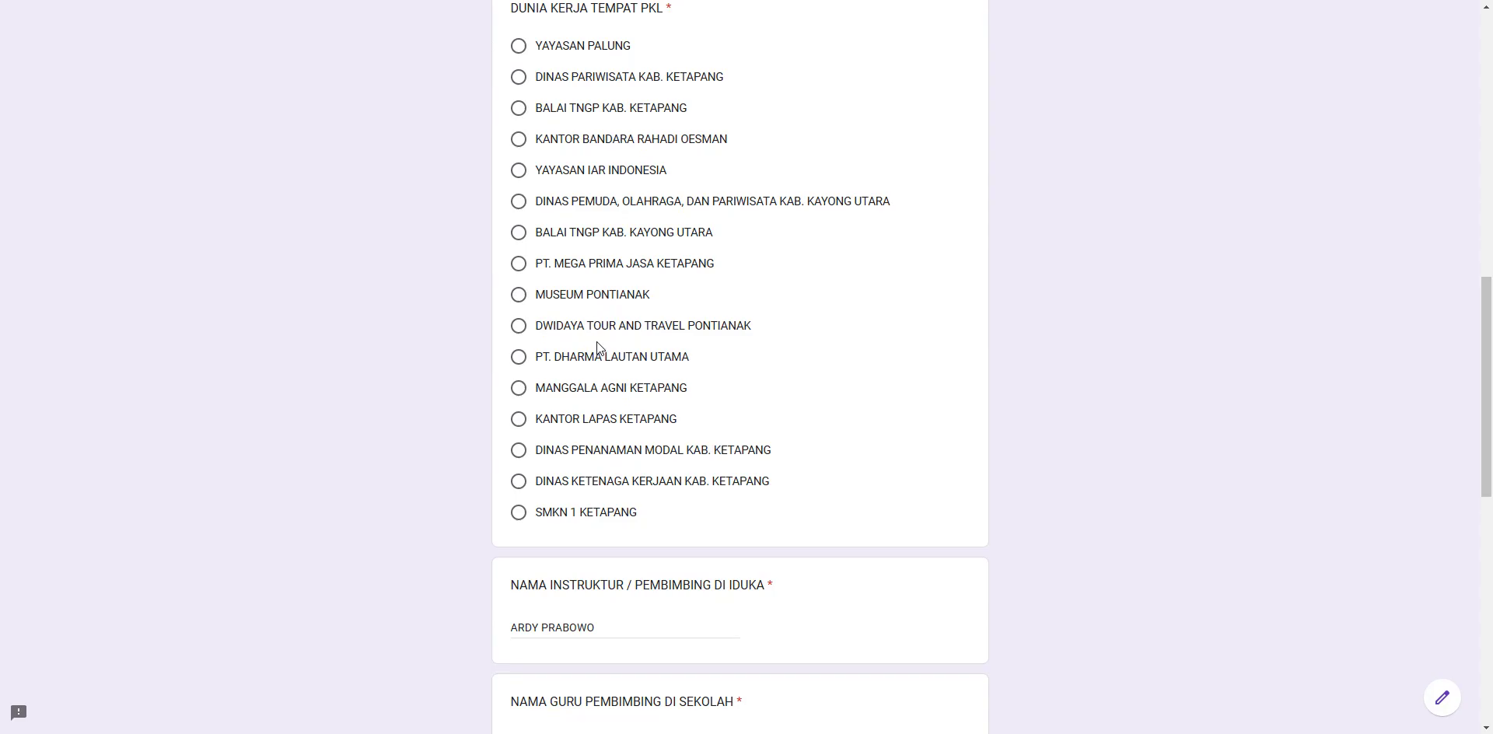
{"action": "left_click", "coordinate": [517, 358]}
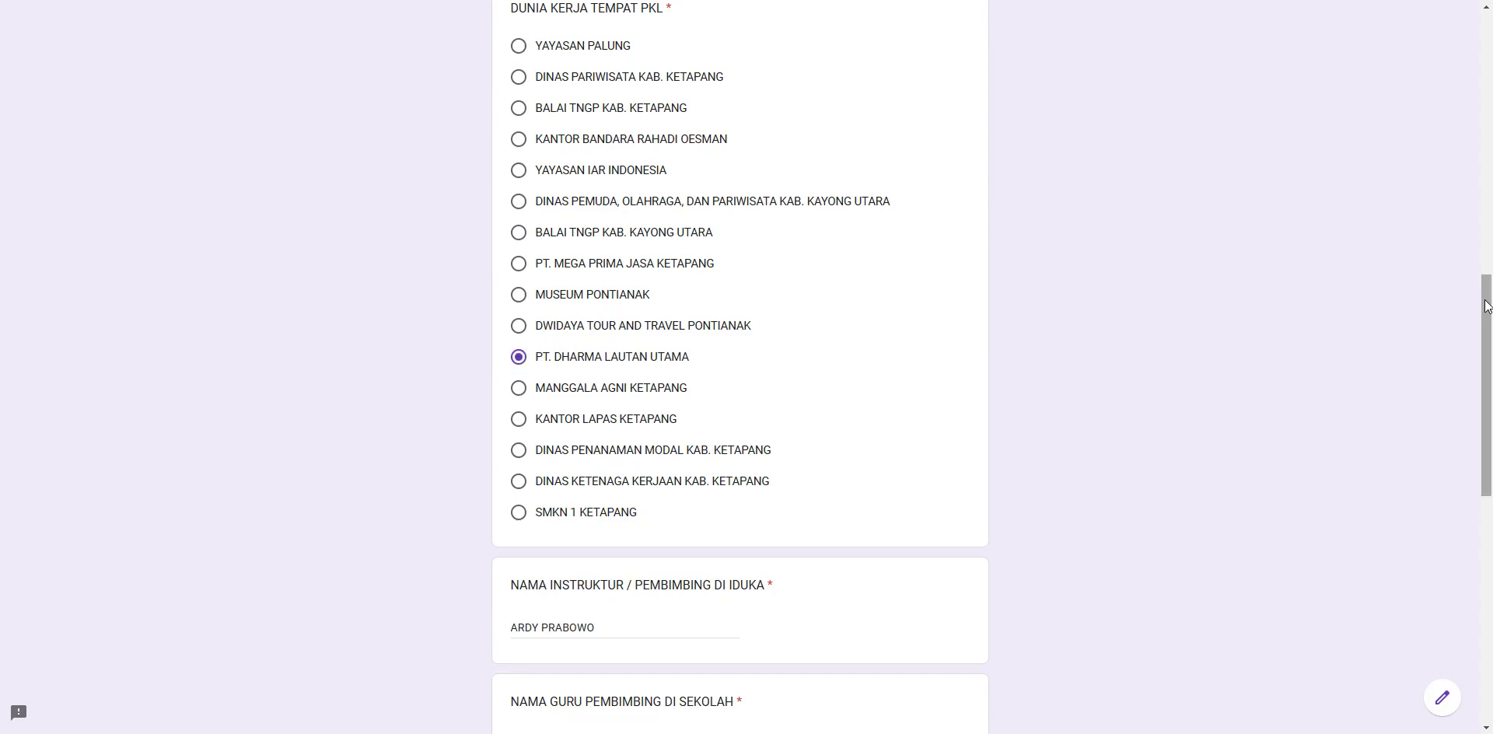
- Replace DAPUR with KANTOR in UNIT KERJA DI TEMPAT PKL
{"action": "left_click_drag", "start_coordinate": [1490, 314], "coordinate": [1488, 470]}
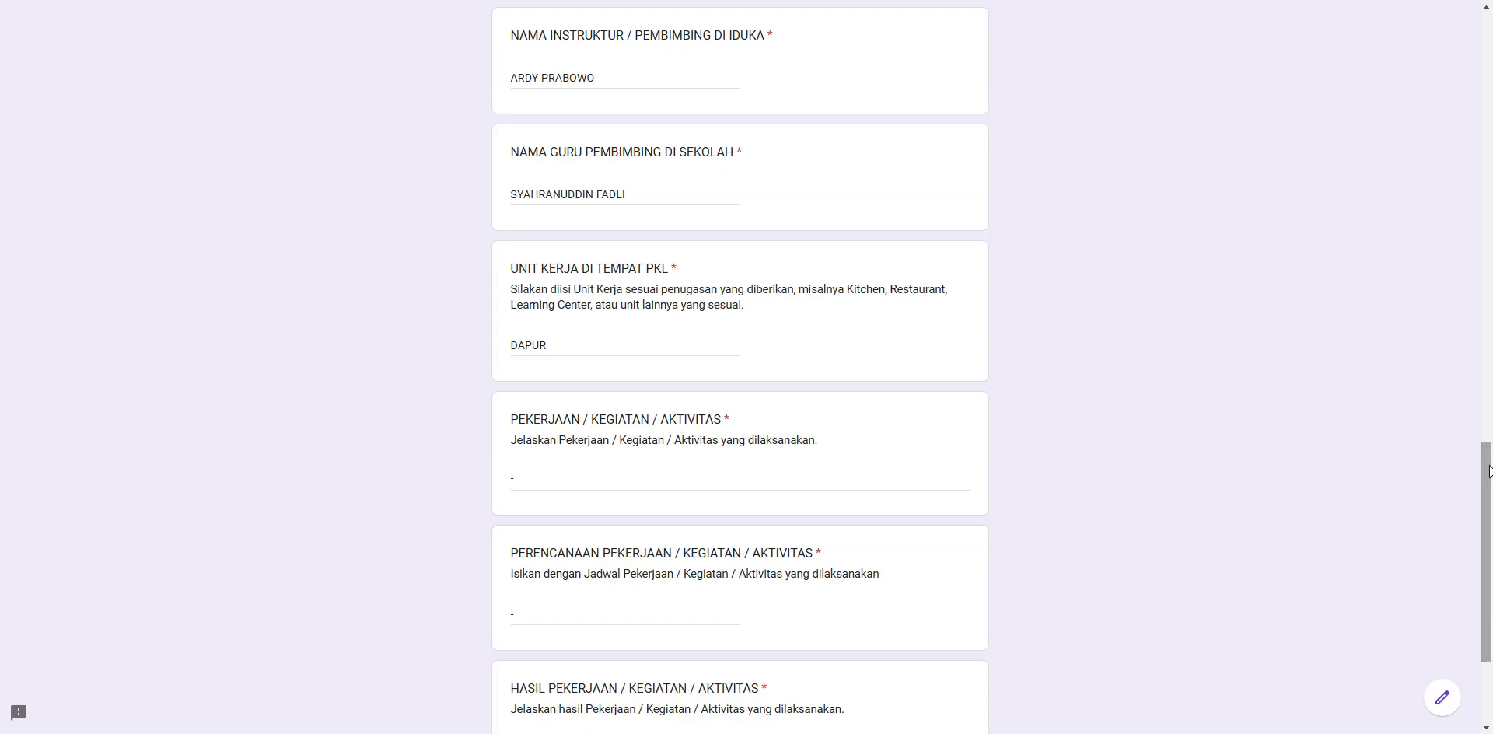
{"action": "left_click_drag", "start_coordinate": [615, 73], "coordinate": [525, 83]}
{"action": "left_click", "coordinate": [607, 87]}
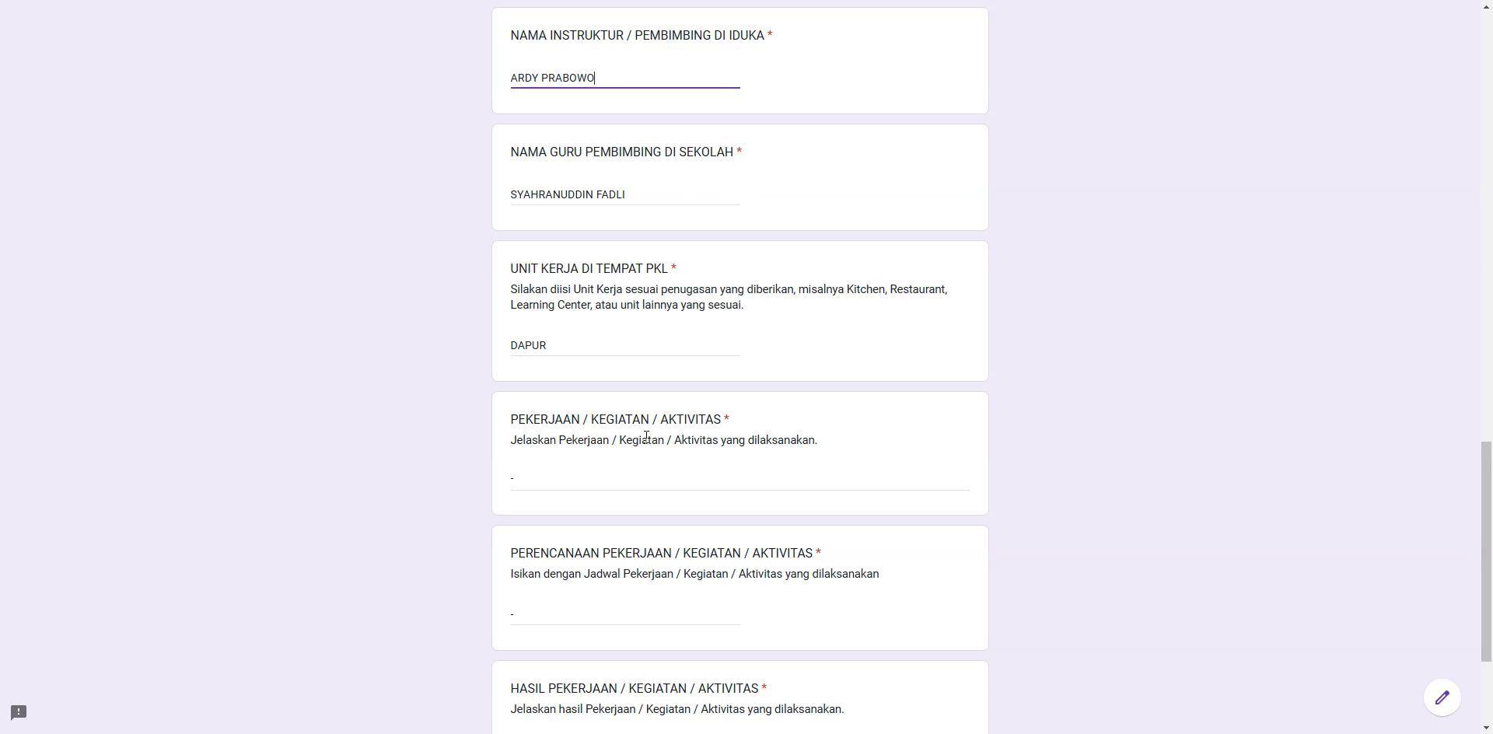
{"action": "left_click", "coordinate": [645, 342]}
{"action": "left_click_drag", "start_coordinate": [1485, 479], "coordinate": [1487, 531]}
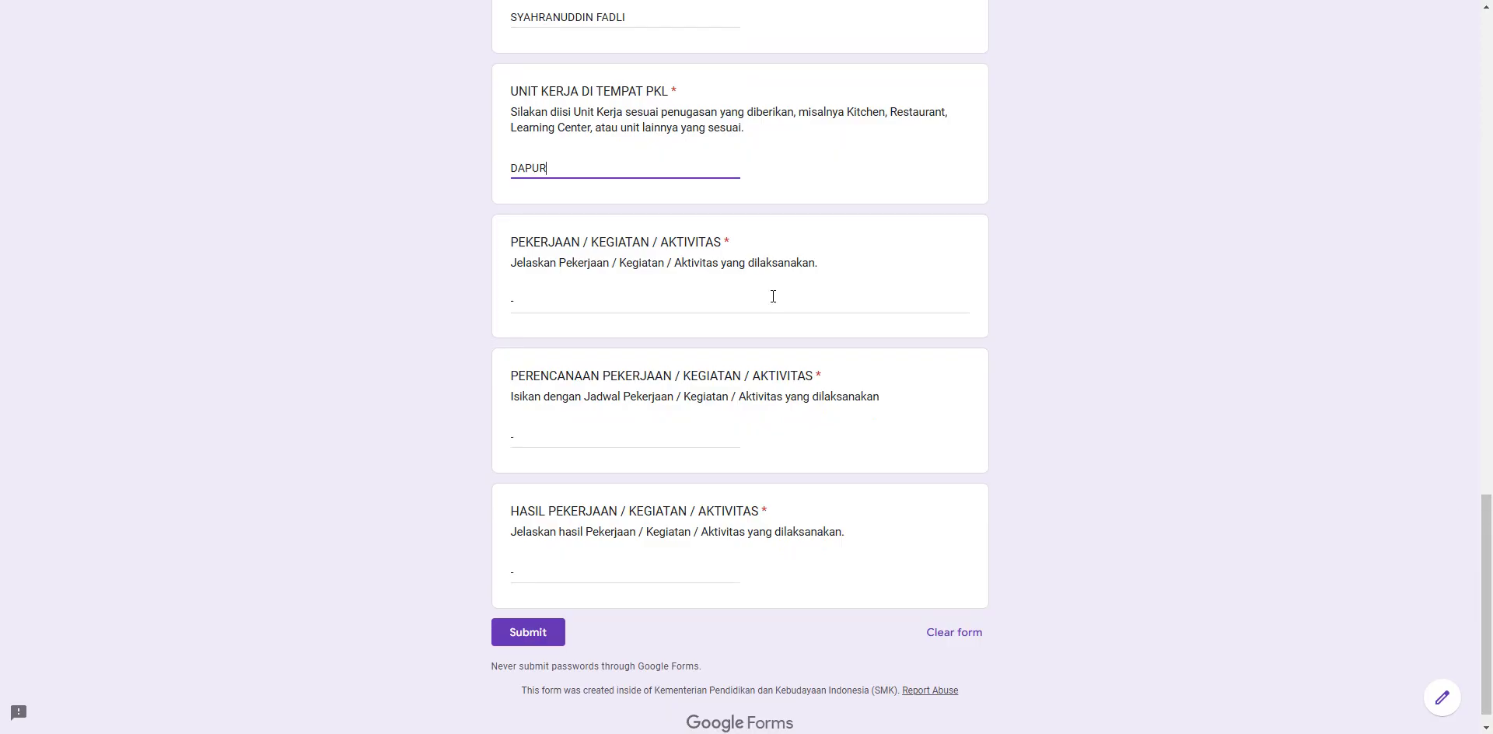
{"action": "left_click_drag", "start_coordinate": [551, 168], "coordinate": [505, 170]}
{"action": "type", "text": "KANTOR"}
- Answer the activity question with MENANGANI PEMESANAN TIKET
{"action": "left_click", "coordinate": [643, 305]}
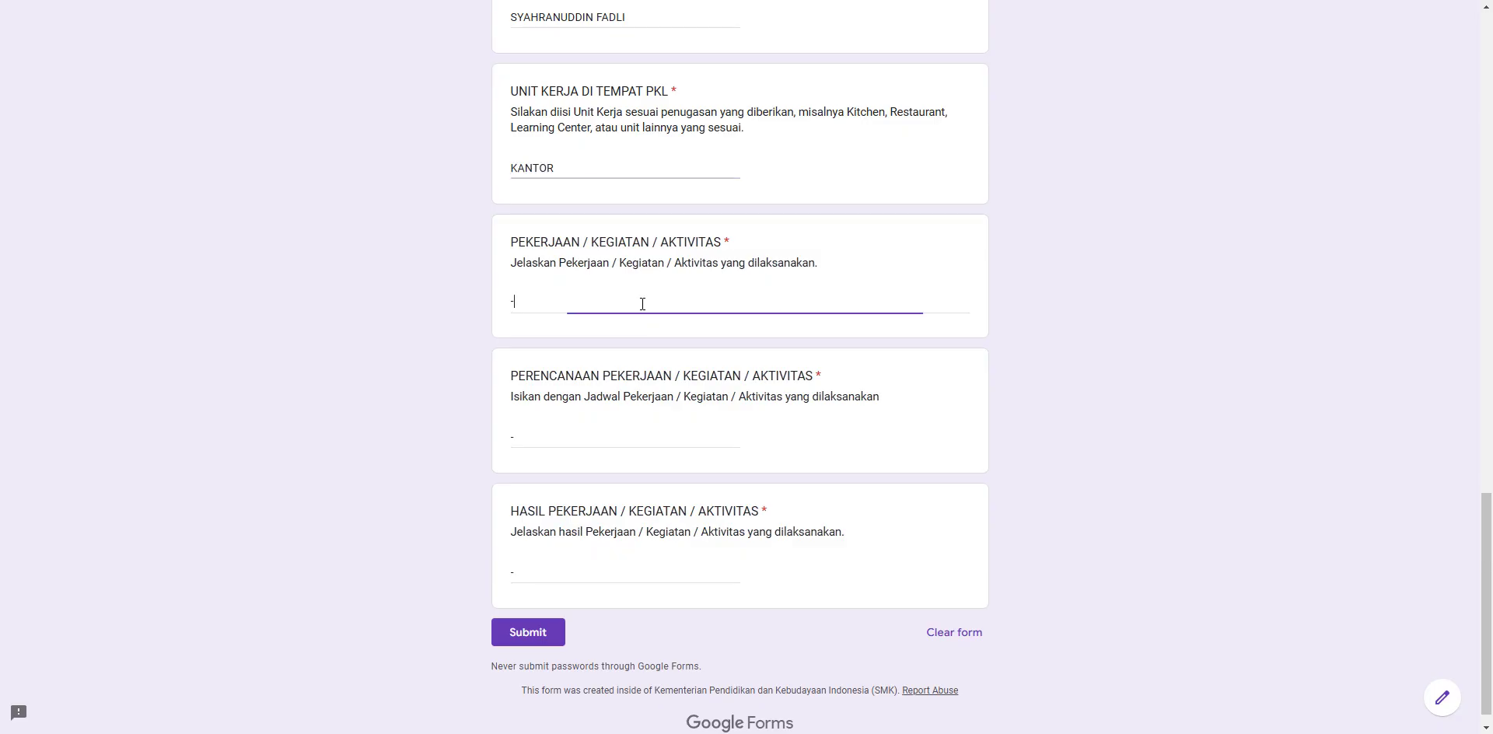
{"action": "key", "text": "BackSpace"}
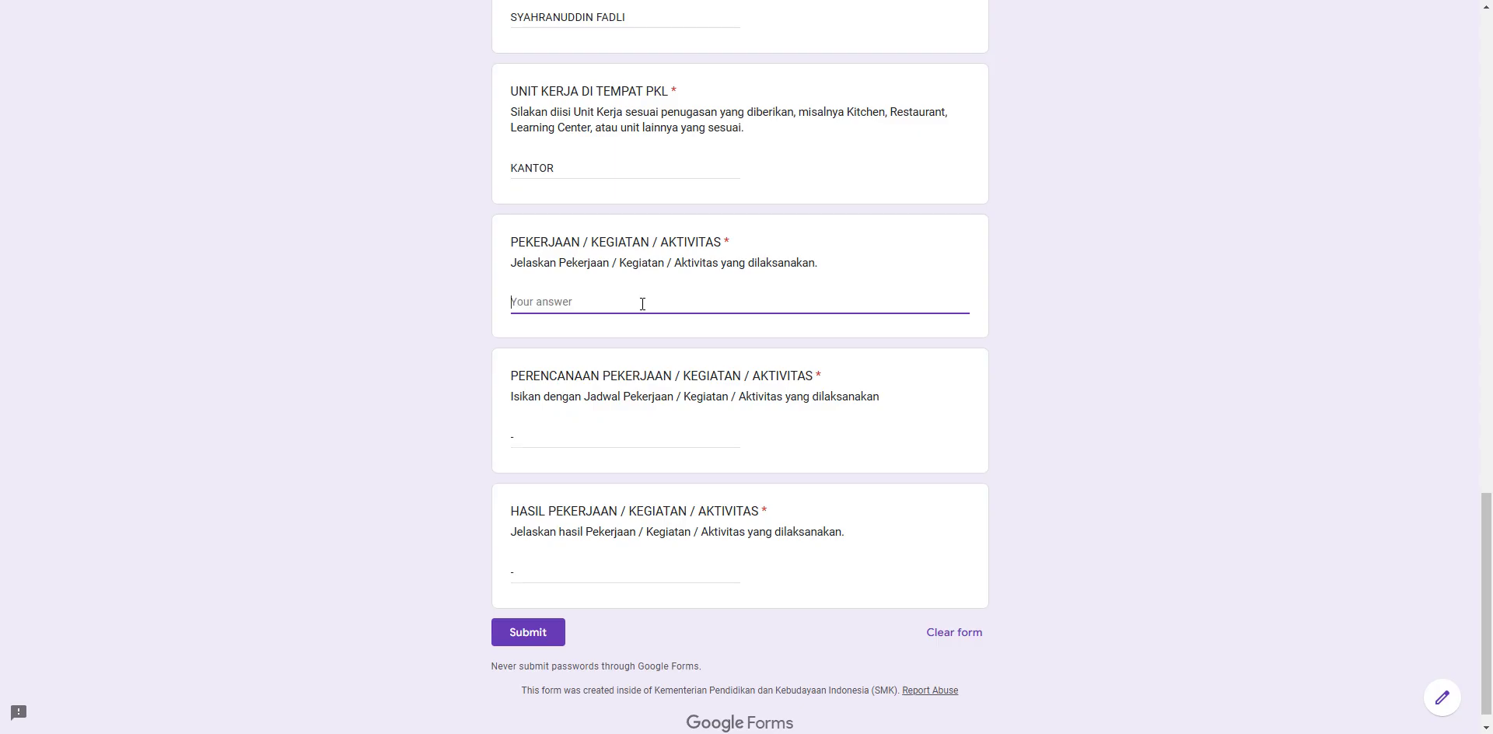
{"action": "type", "text": "MENANGANI PEMESANAN TIKET"}
- Set the planning to 08.00 - 15.00 and the result to MENGINPUT 15 DATA PENUMPANG
{"action": "left_click", "coordinate": [688, 434]}
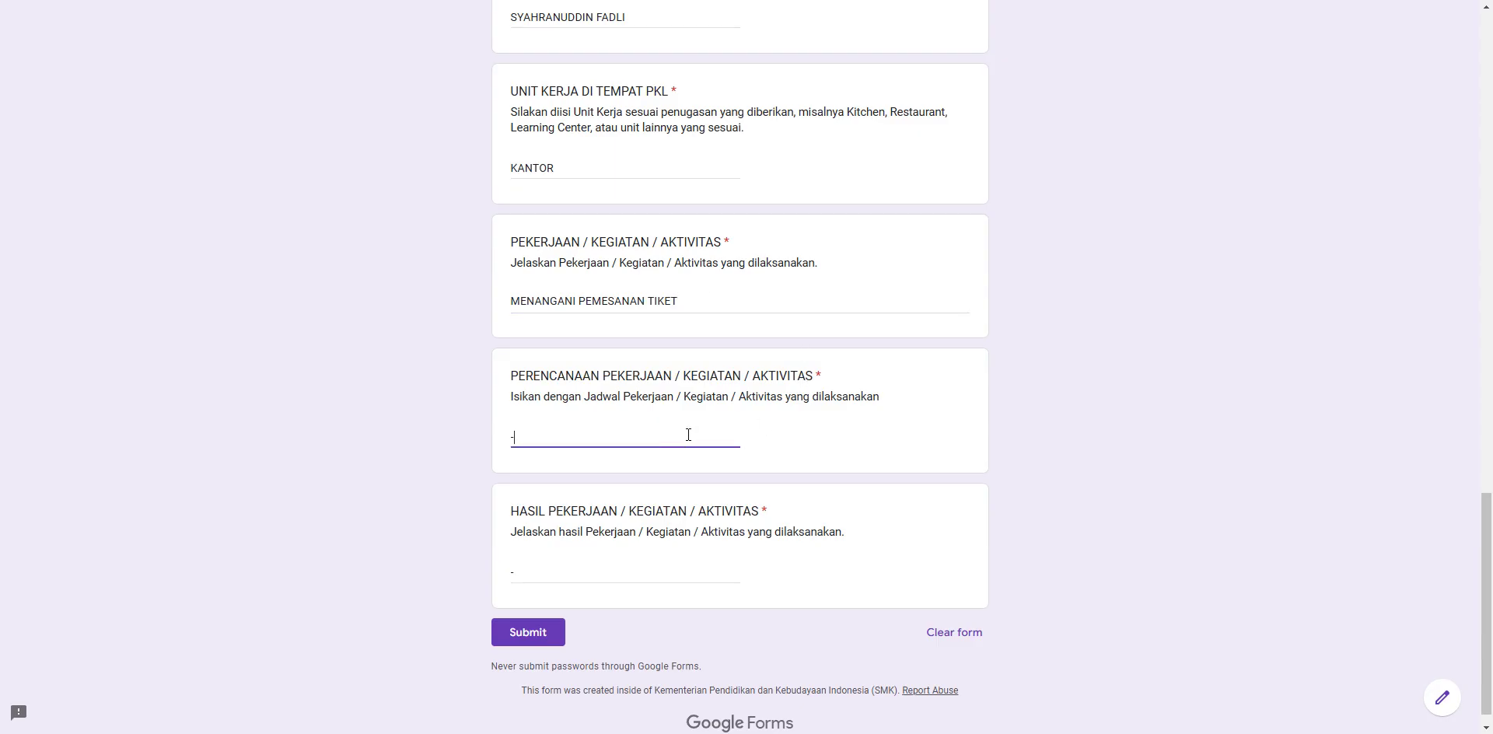
{"action": "key", "text": "BackSpace"}
{"action": "type", "text": "10"}
{"action": "key", "text": "BackSpace"}
{"action": "key", "text": "BackSpace"}
{"action": "type", "text": "10"}
{"action": "key", "text": "BackSpace"}
{"action": "key", "text": "BackSpace"}
{"action": "type", "text": "08.00 - 15.00"}
{"action": "left_click", "coordinate": [549, 574]}
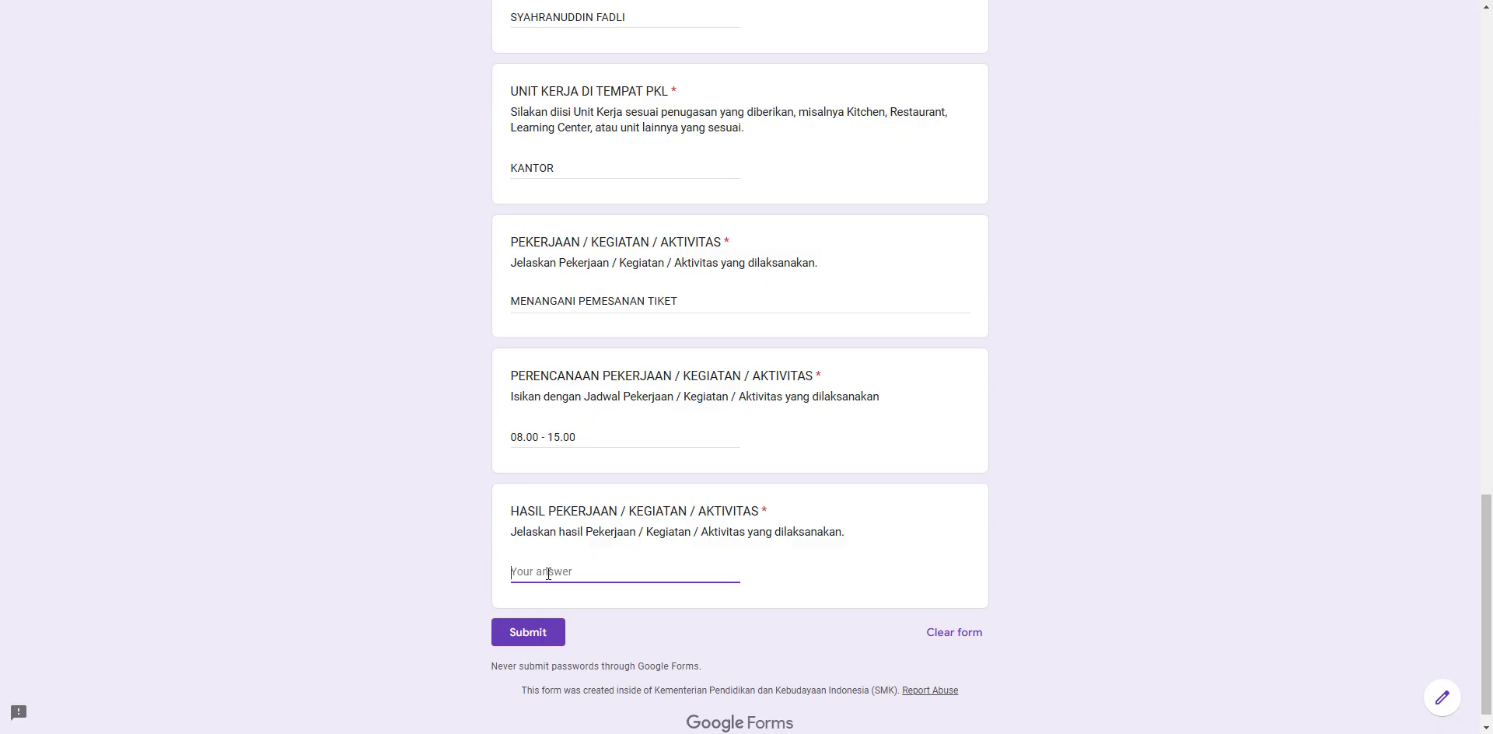
{"action": "type", "text": "MENGINPUT 15 DATA PENUMPANG"}
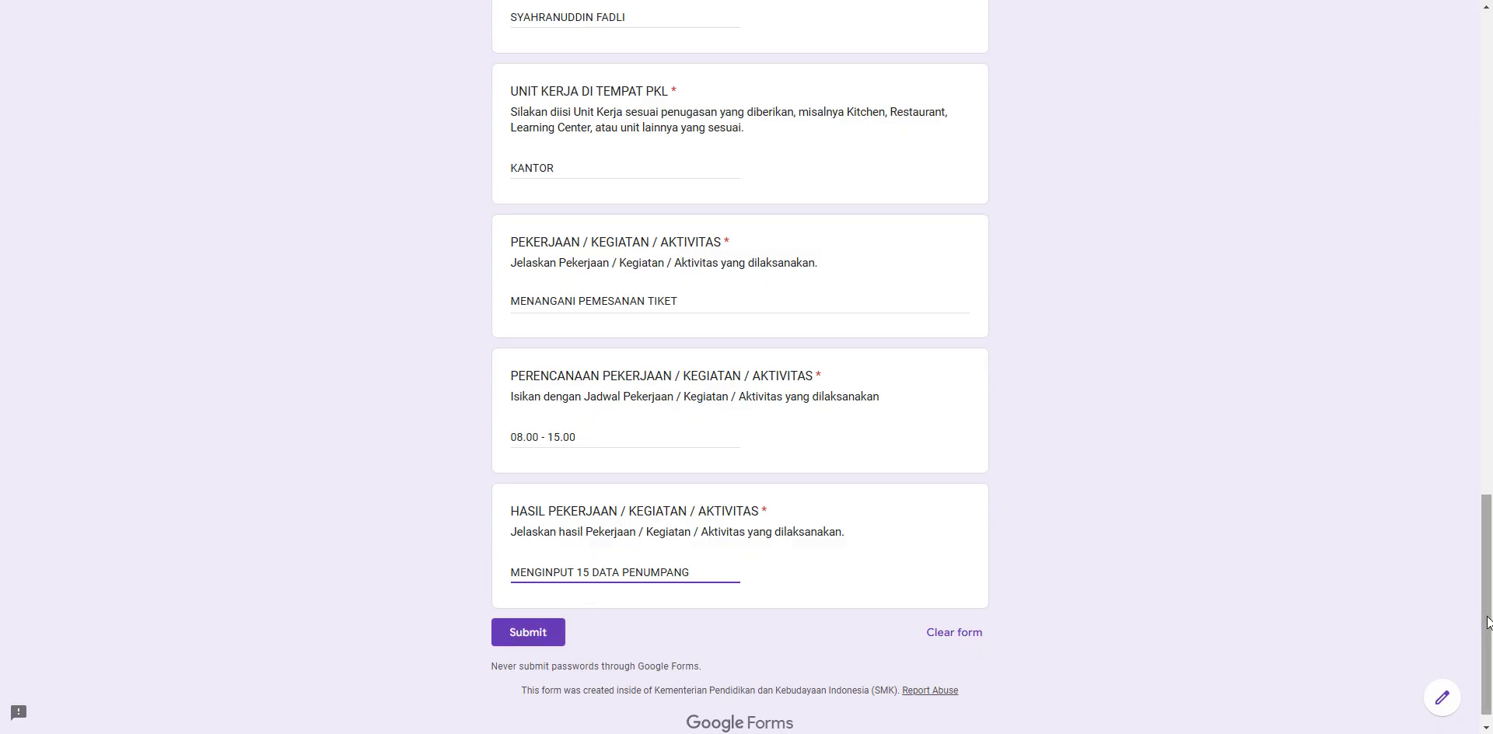
- Change the work unit to PELABUHAN and the activity to MENANGANI PERSIAPAN KEBERANGKATAN KAPAL
{"action": "mouse_move", "coordinate": [1486, 622]}
{"action": "left_mouse_down"}
{"action": "mouse_move", "coordinate": [1489, 282]}
{"action": "mouse_move", "coordinate": [1489, 617]}
{"action": "left_mouse_up"}
{"action": "left_click_drag", "start_coordinate": [580, 186], "coordinate": [507, 190]}
{"action": "type", "text": "PELABUHAN"}
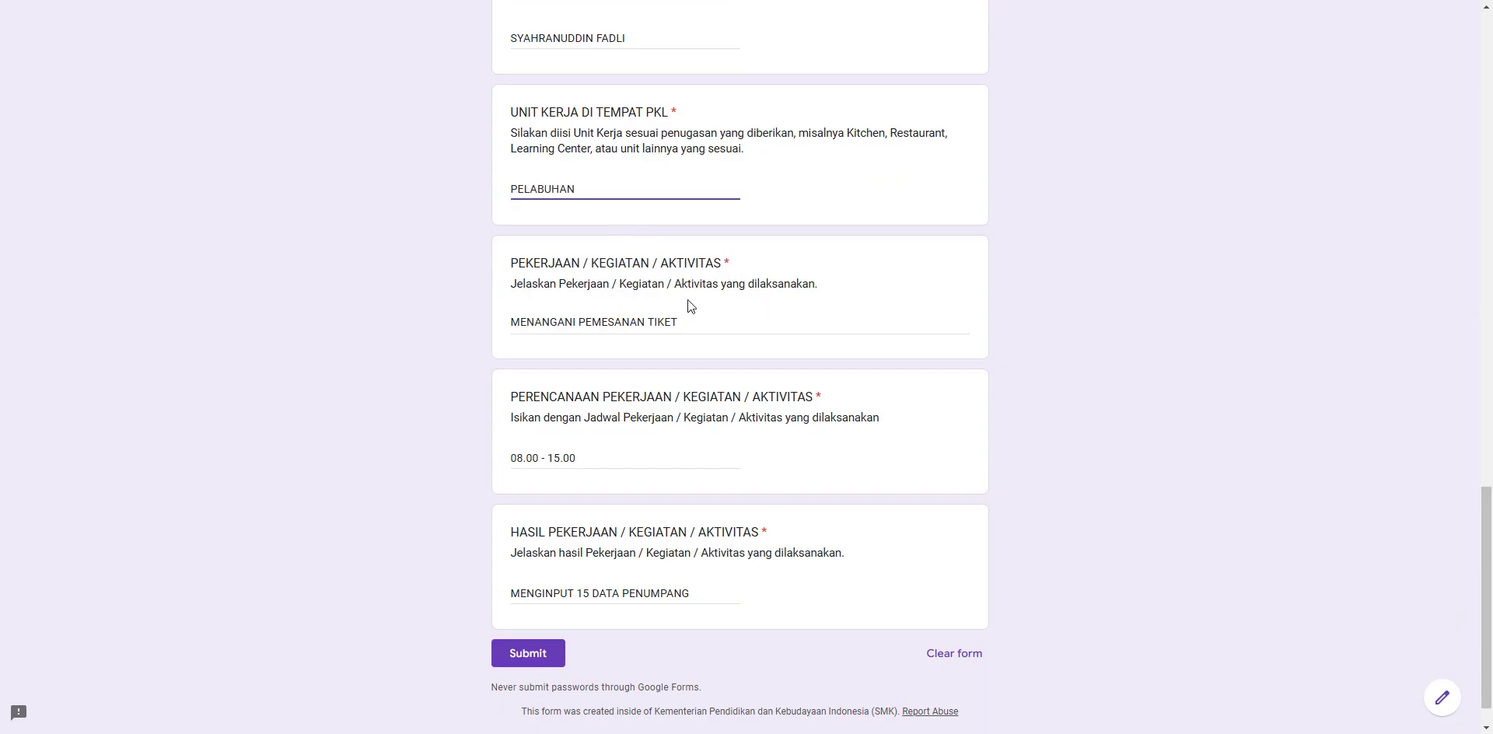
{"action": "left_click_drag", "start_coordinate": [689, 321], "coordinate": [580, 320]}
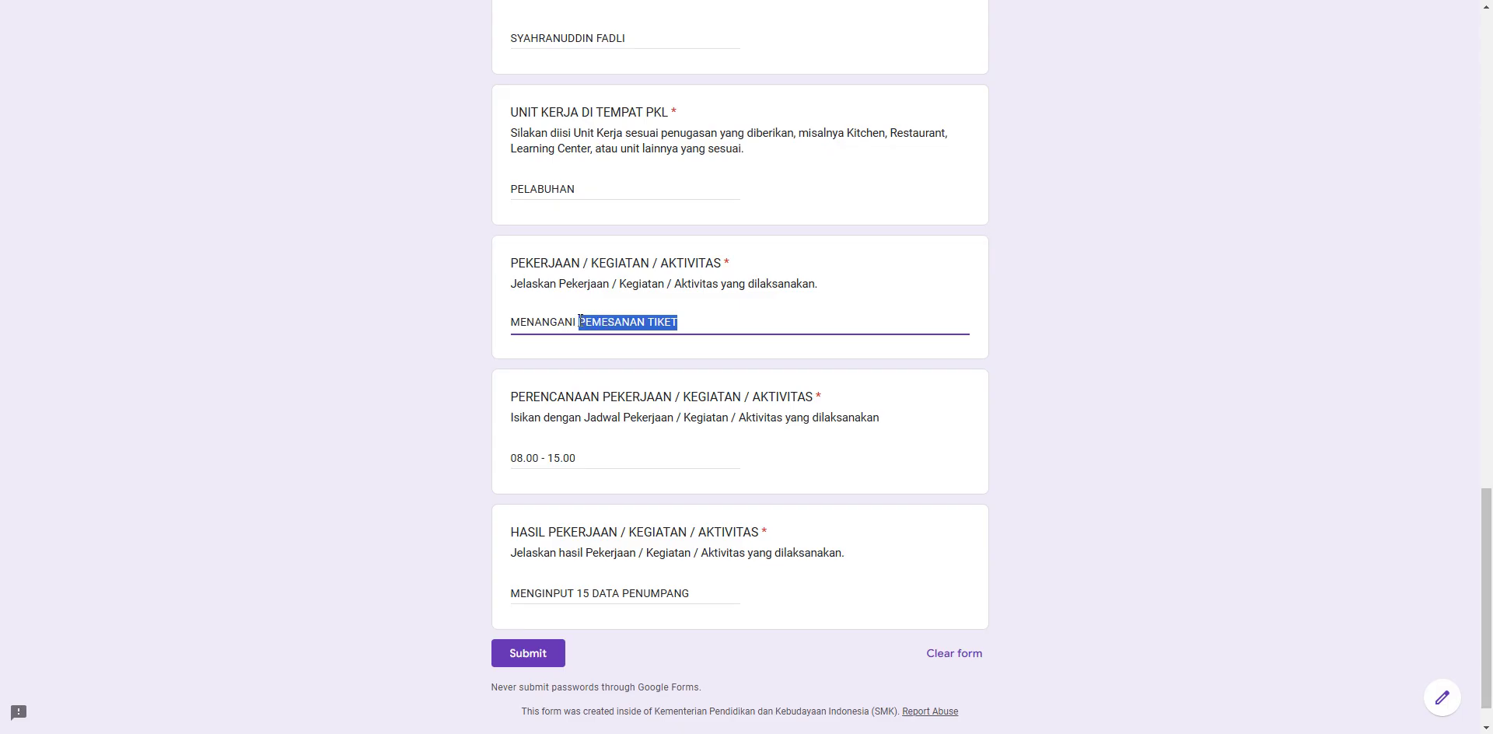
{"action": "type", "text": "PERSIAPAN KE"}
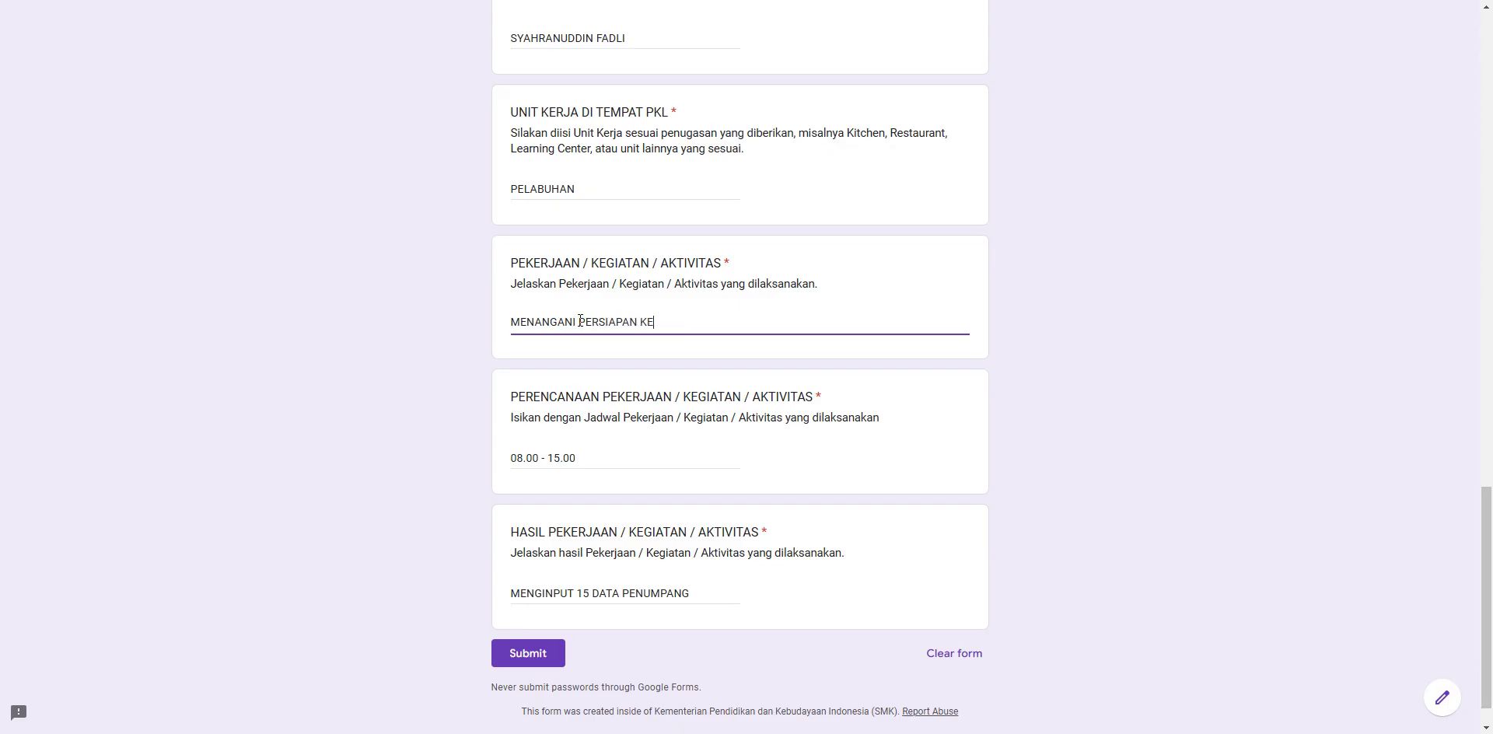
{"action": "type", "text": "BERANGKATAN KAPAL"}
- Change the schedule to 18.00 - 23.00 and the result to MEMBANTU PROSES CHECK IN PENUMPANG
{"action": "left_click_drag", "start_coordinate": [583, 458], "coordinate": [517, 458]}
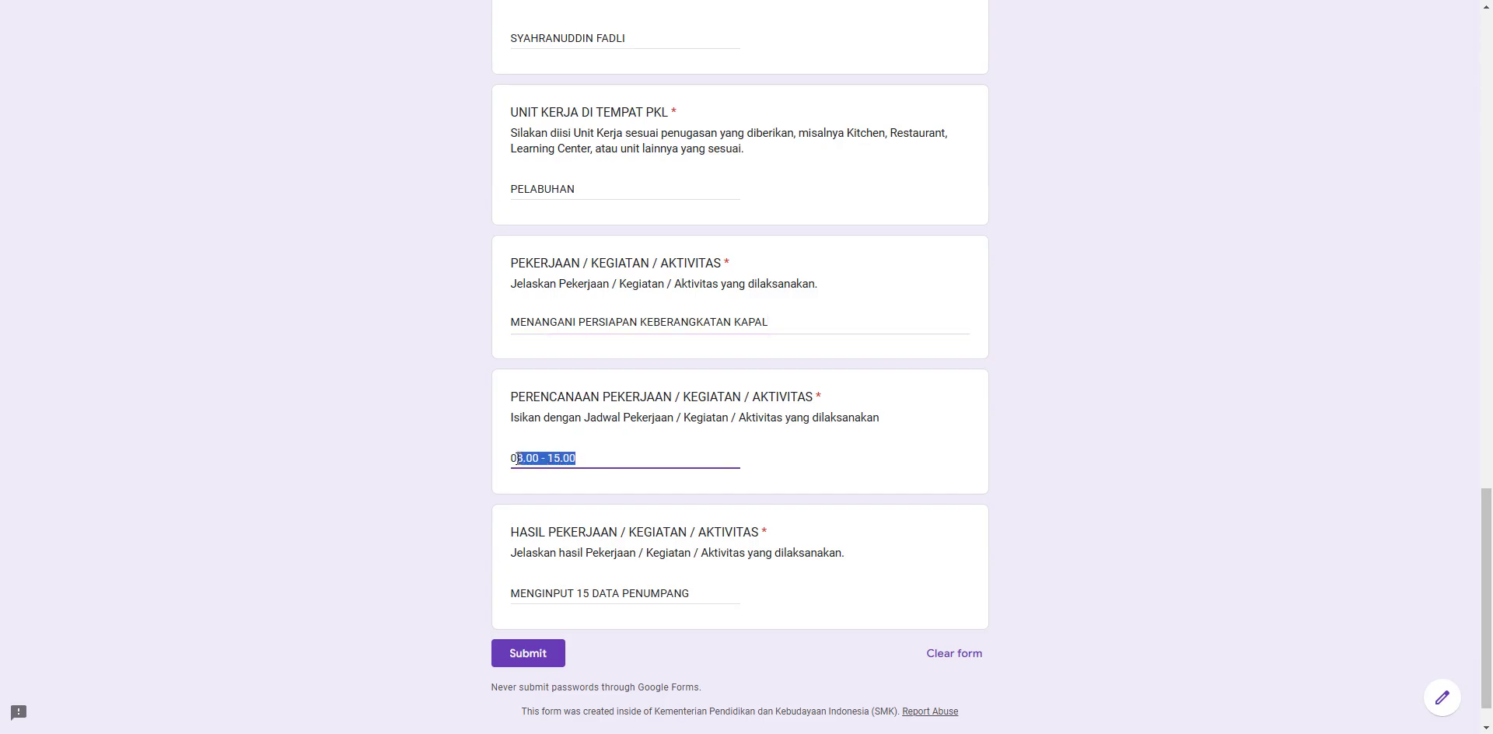
{"action": "key", "text": "BackSpace"}
{"action": "key", "text": "BackSpace"}
{"action": "type", "text": "13"}
{"action": "type", "text": ".00"}
{"action": "type", "text": " - 23"}
{"action": "type", "text": ".00"}
{"action": "left_click_drag", "start_coordinate": [692, 599], "coordinate": [511, 597]}
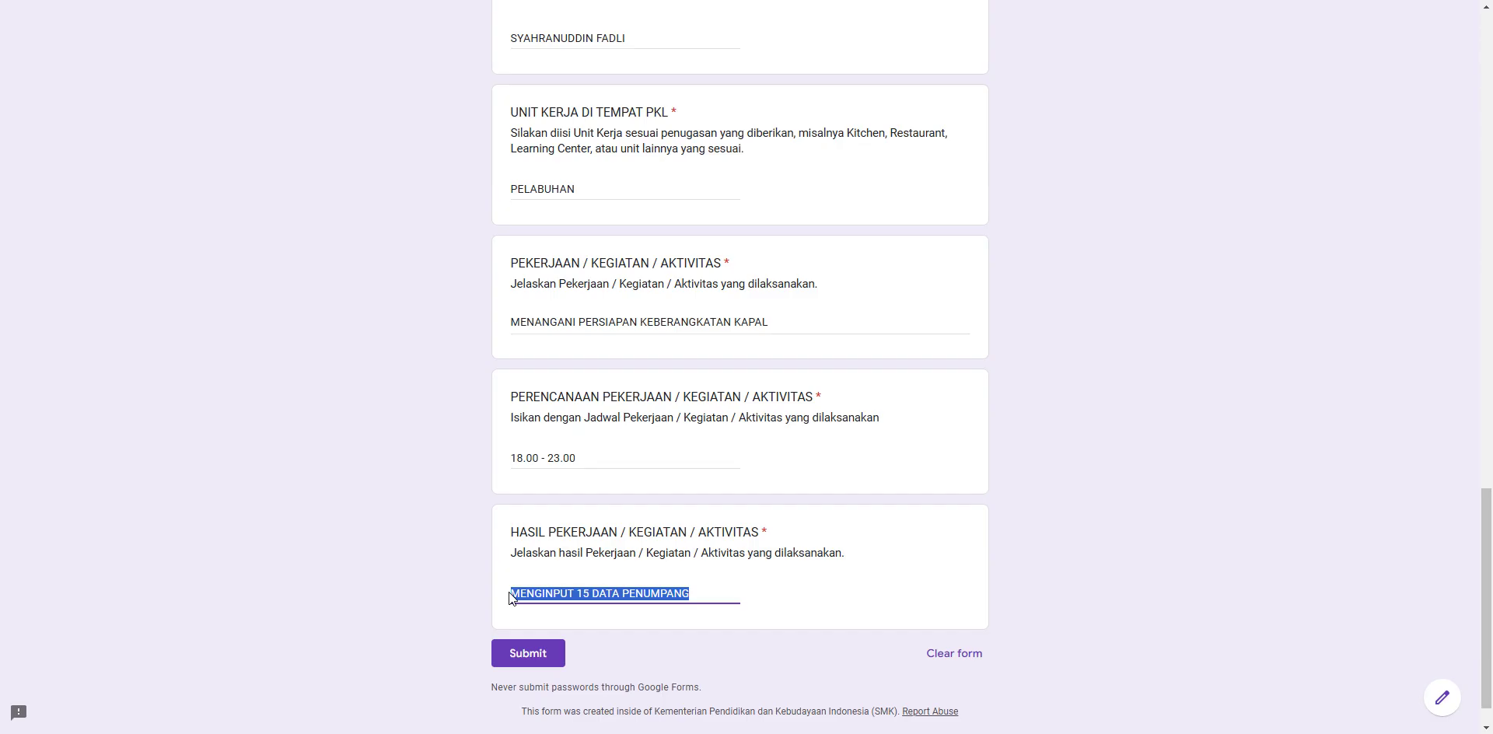
{"action": "type", "text": "MEMBANTU PRO"}
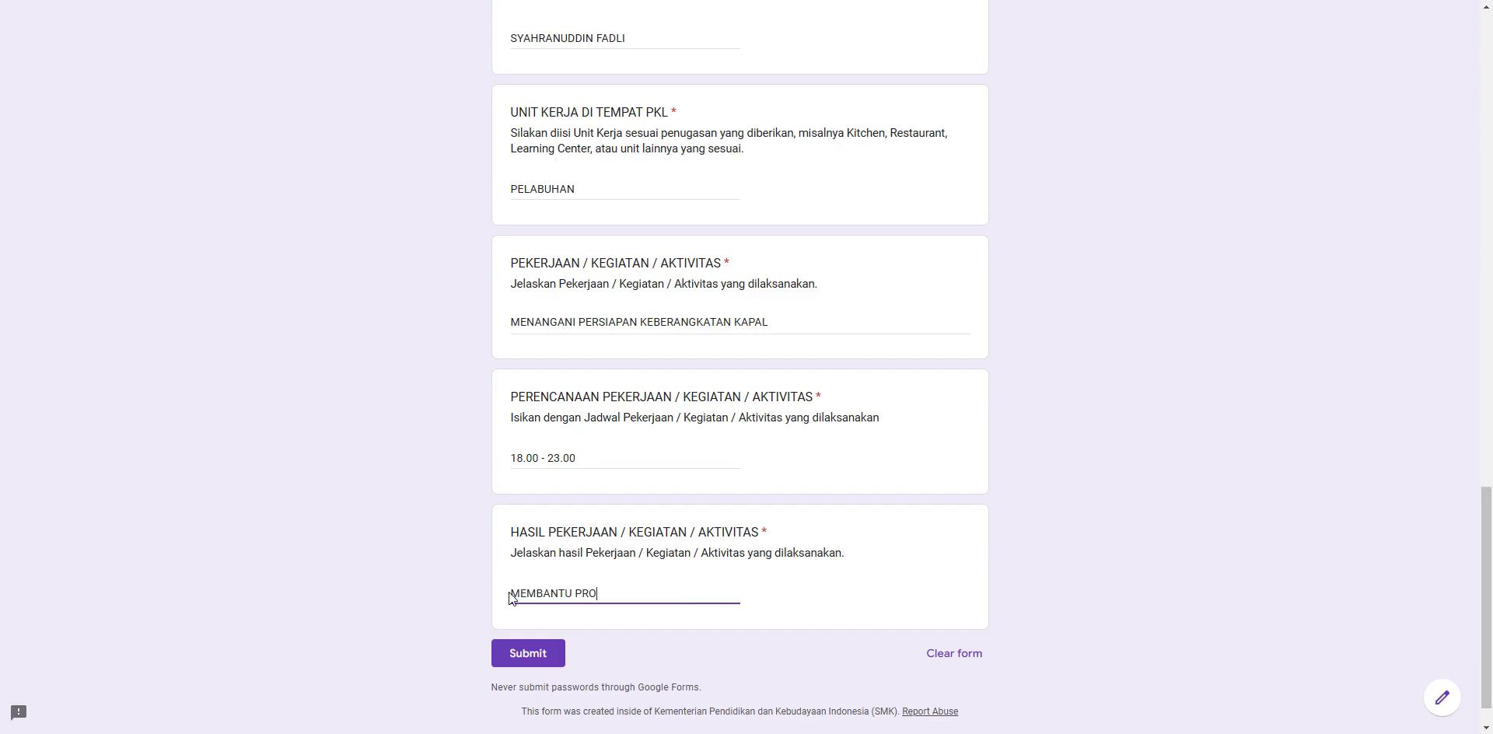
{"action": "type", "text": "SES CHECK IN PENUMPANG"}
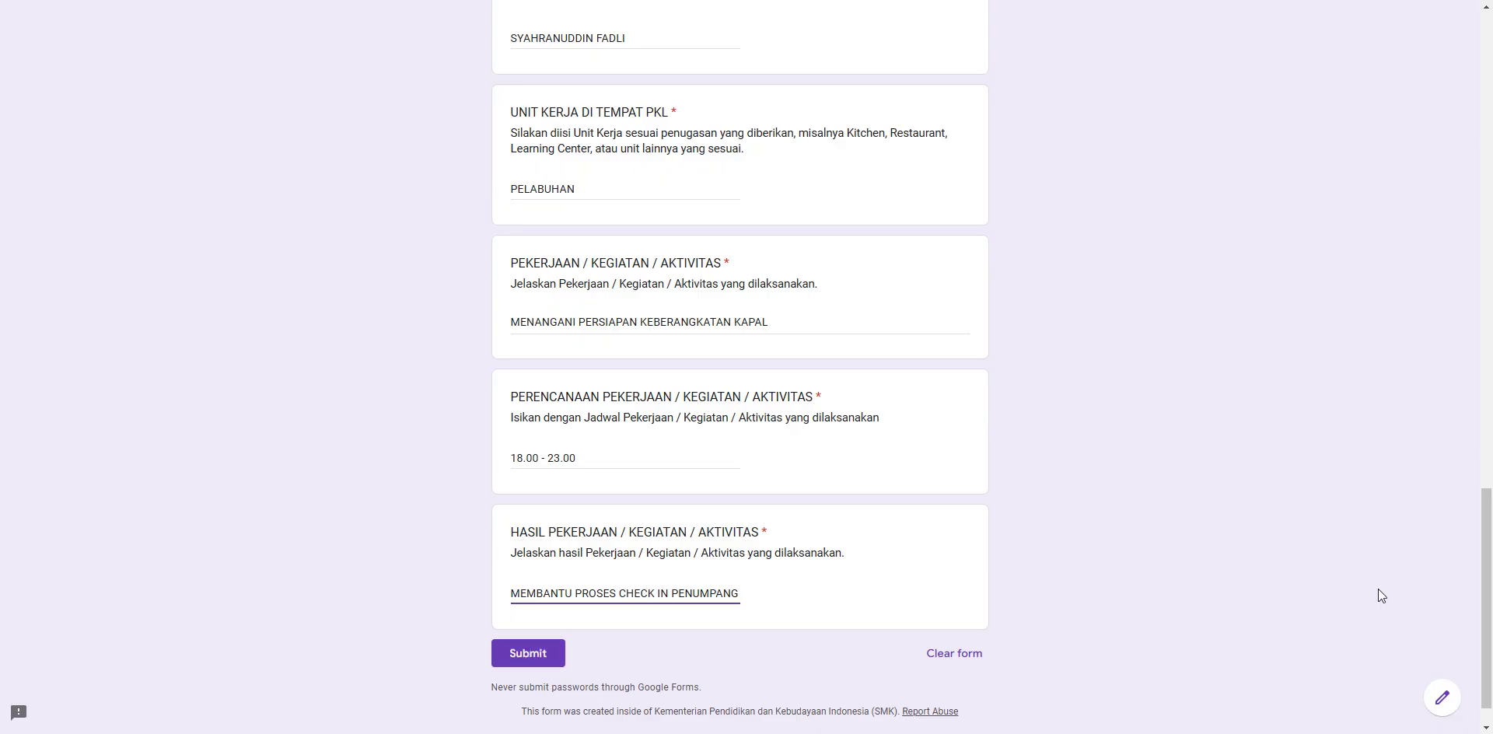
{"action": "left_click_drag", "start_coordinate": [1487, 569], "coordinate": [1475, 56]}
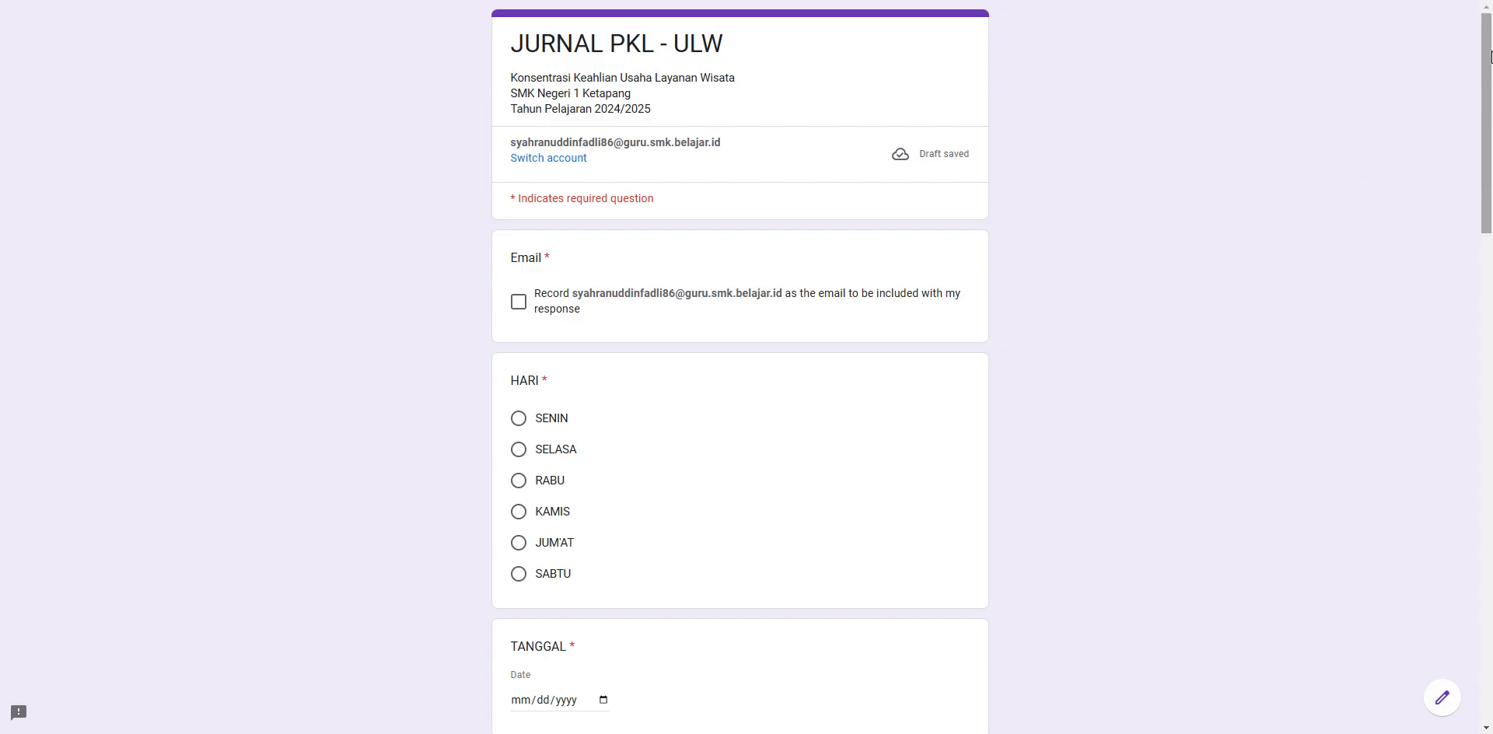
- Scroll the LAPORAN PULANG PKL form down to the JAM PULANG and JAM TIBA questions
{"action": "mouse_move", "coordinate": [1490, 56]}
{"action": "left_mouse_down"}
{"action": "mouse_move", "coordinate": [1490, 591]}
{"action": "mouse_move", "coordinate": [1490, 53]}
{"action": "left_mouse_up"}
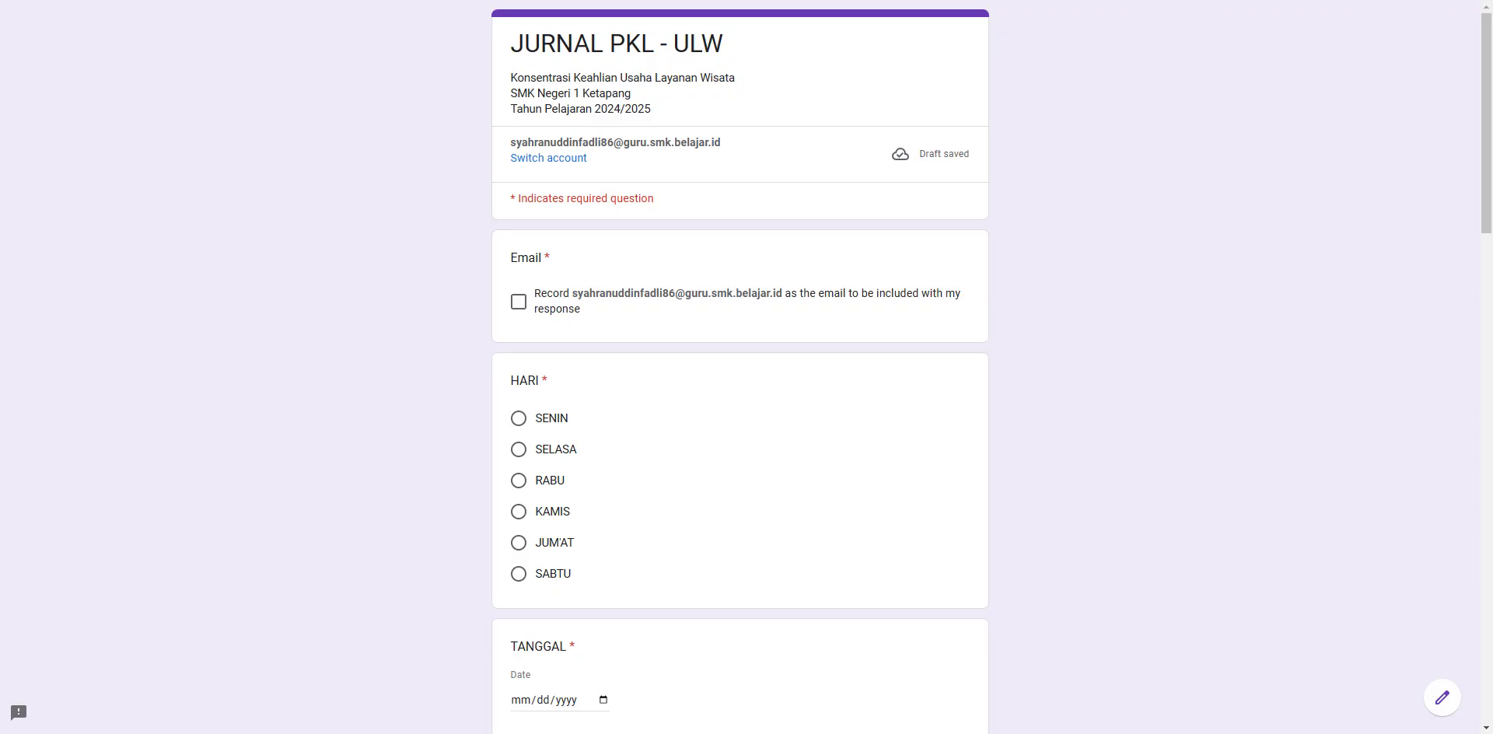
{"action": "scroll", "coordinate": [1490, 53], "scroll_direction": "down", "scroll_amount": 7}
{"action": "scroll", "coordinate": [1490, 170], "scroll_direction": "up", "scroll_amount": 3}
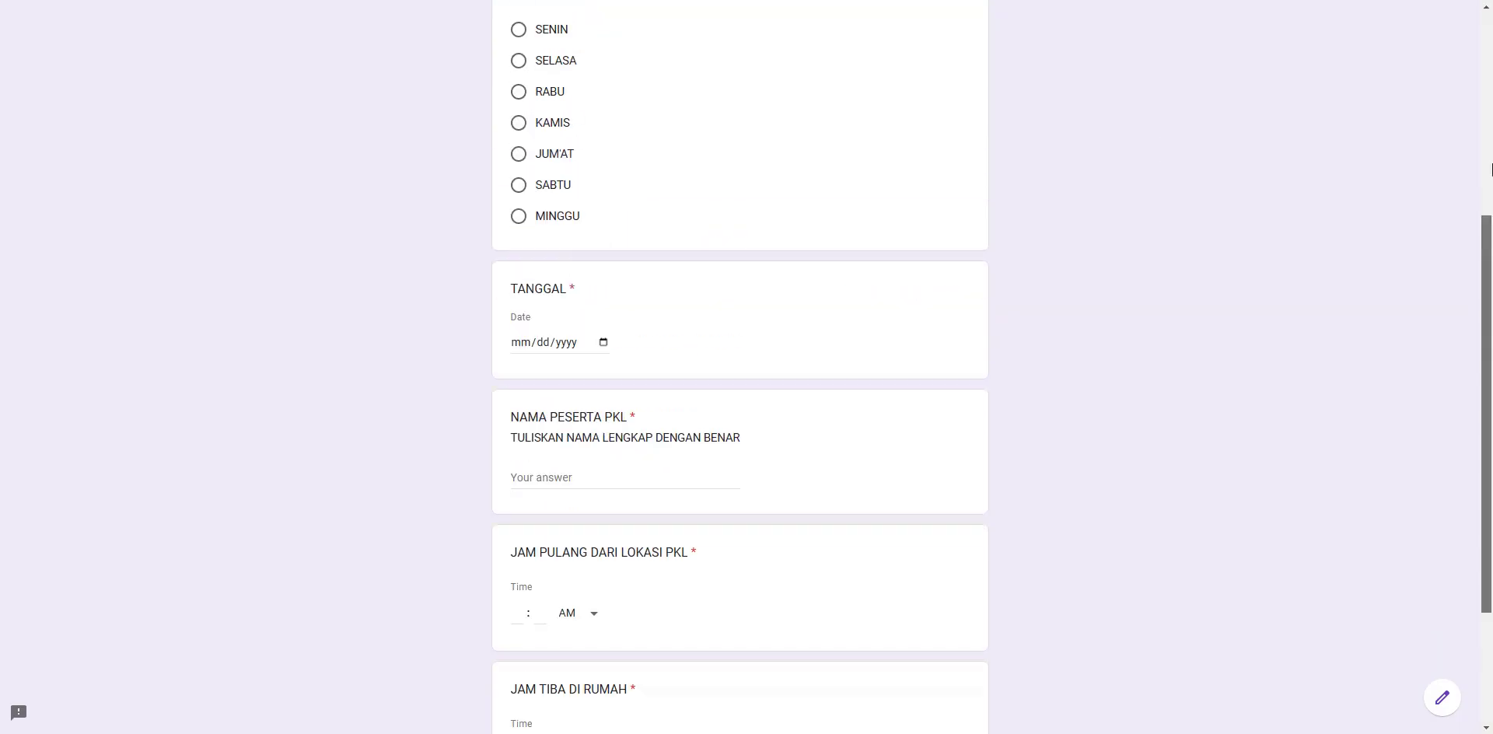
{"action": "scroll", "coordinate": [1490, 169], "scroll_direction": "up", "scroll_amount": 5}
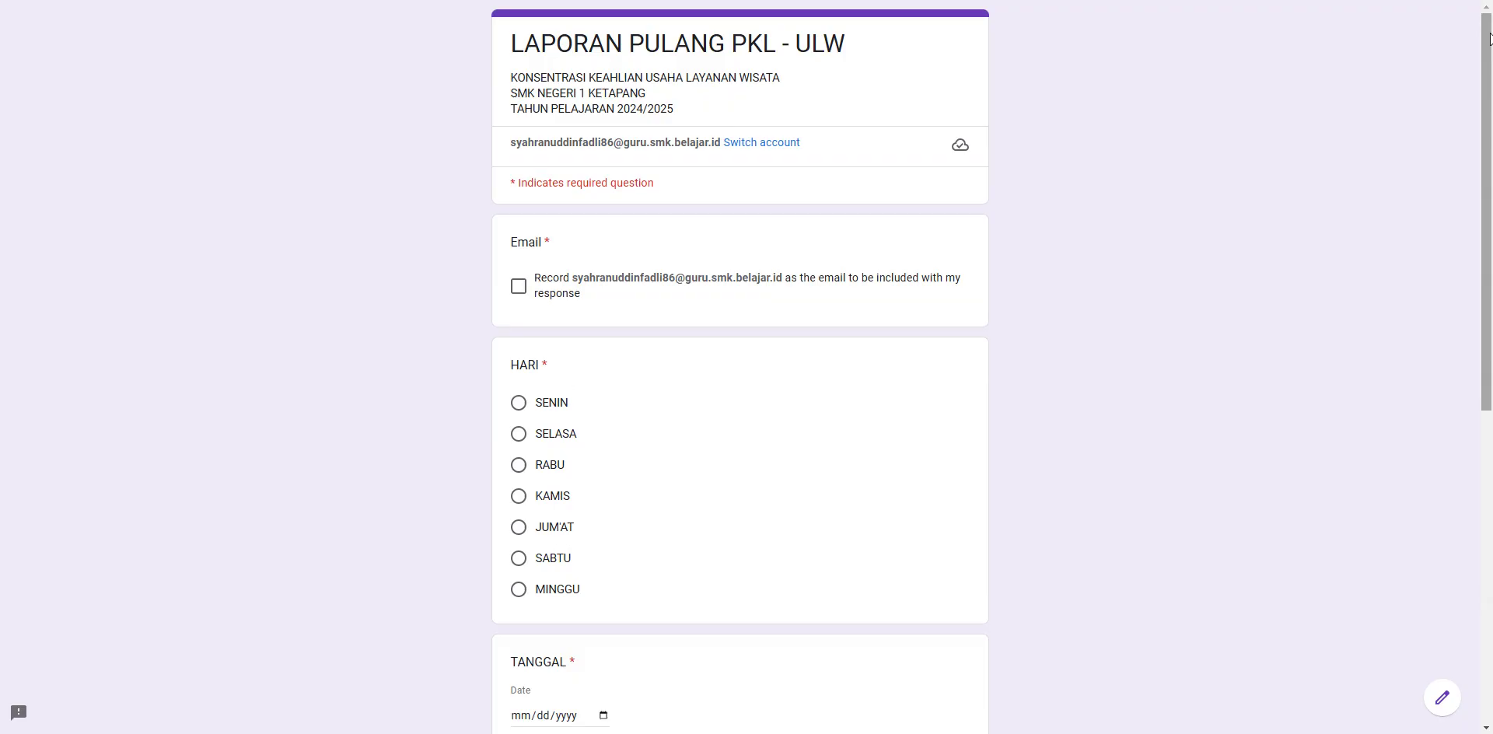
{"action": "left_click_drag", "start_coordinate": [1490, 39], "coordinate": [1487, 217]}
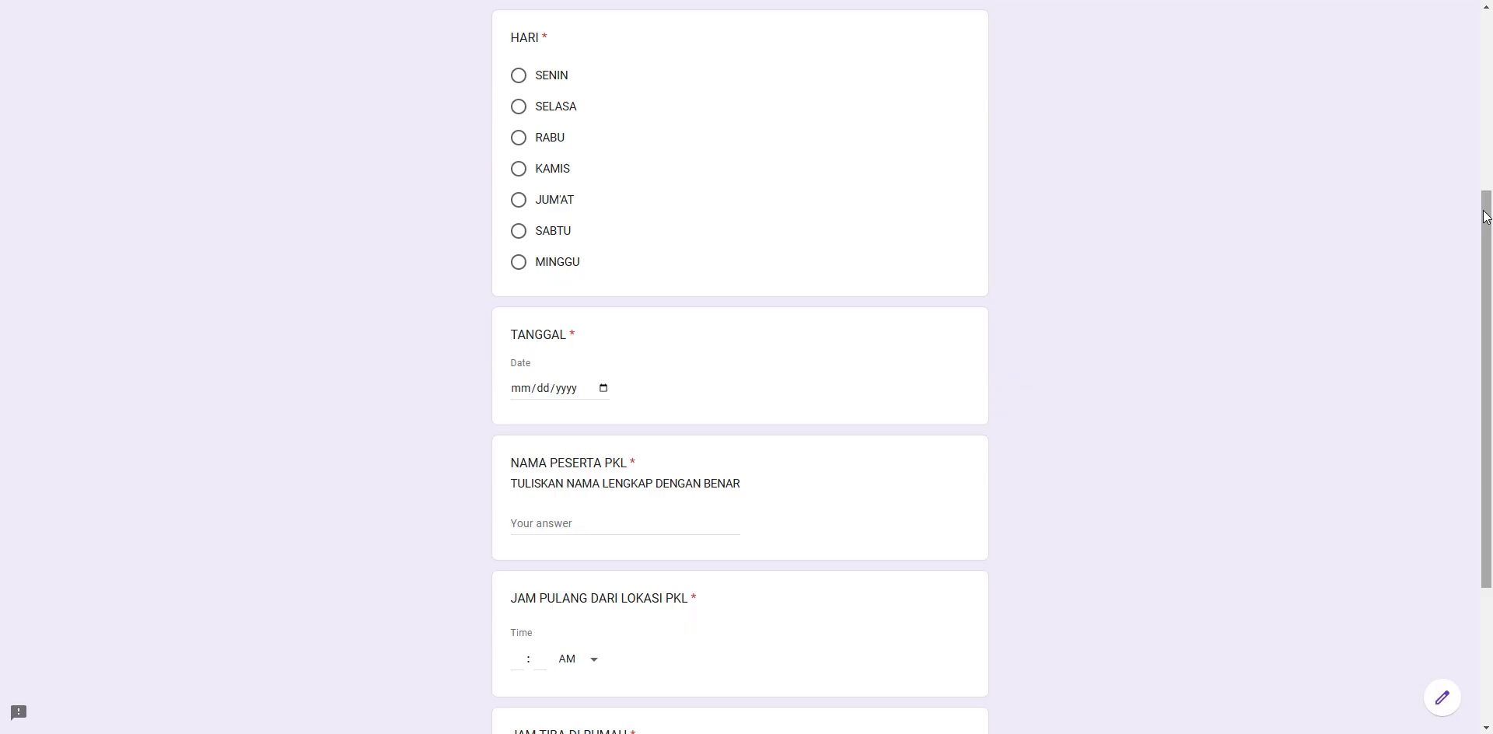
{"action": "left_click_drag", "start_coordinate": [1486, 216], "coordinate": [1491, 383]}
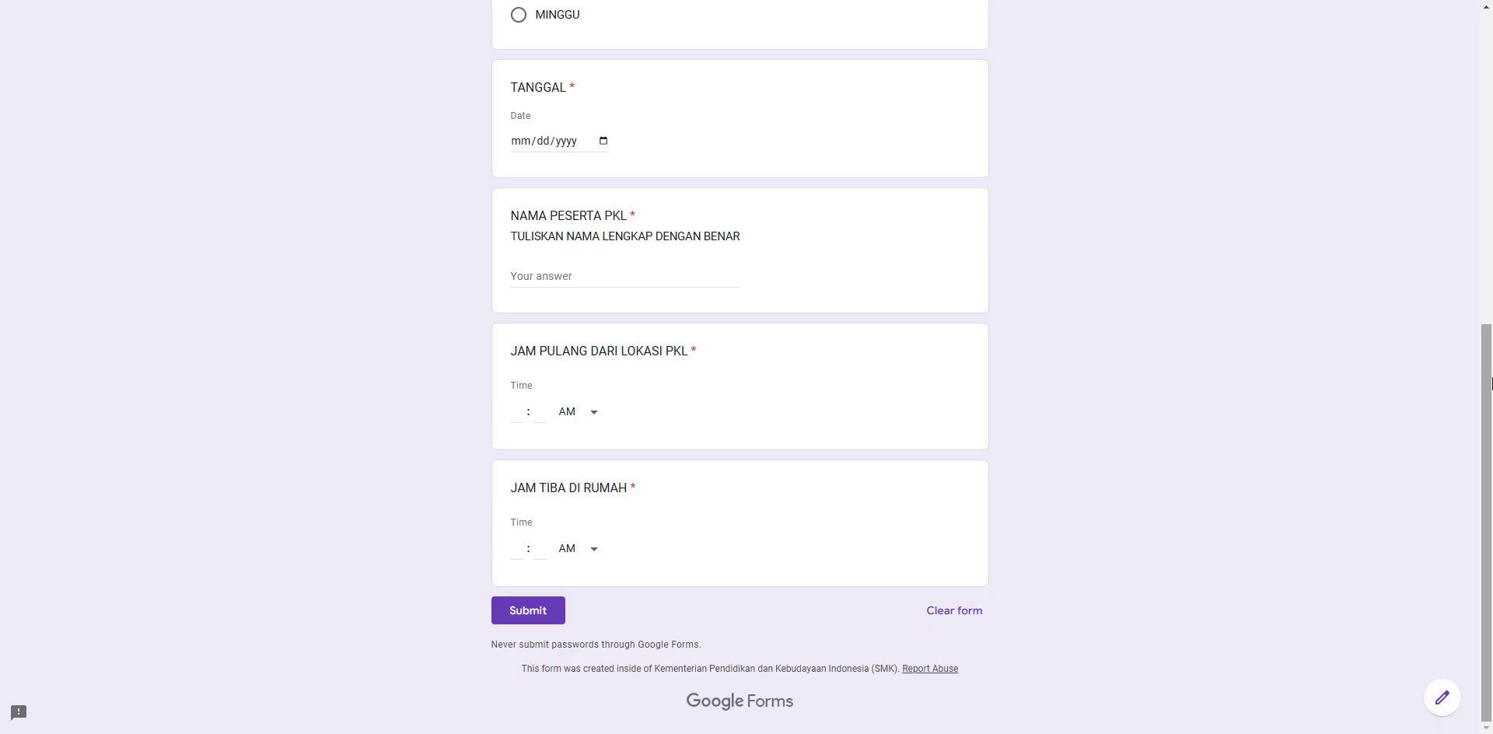
{"action": "left_click_drag", "start_coordinate": [1491, 365], "coordinate": [1490, 184]}
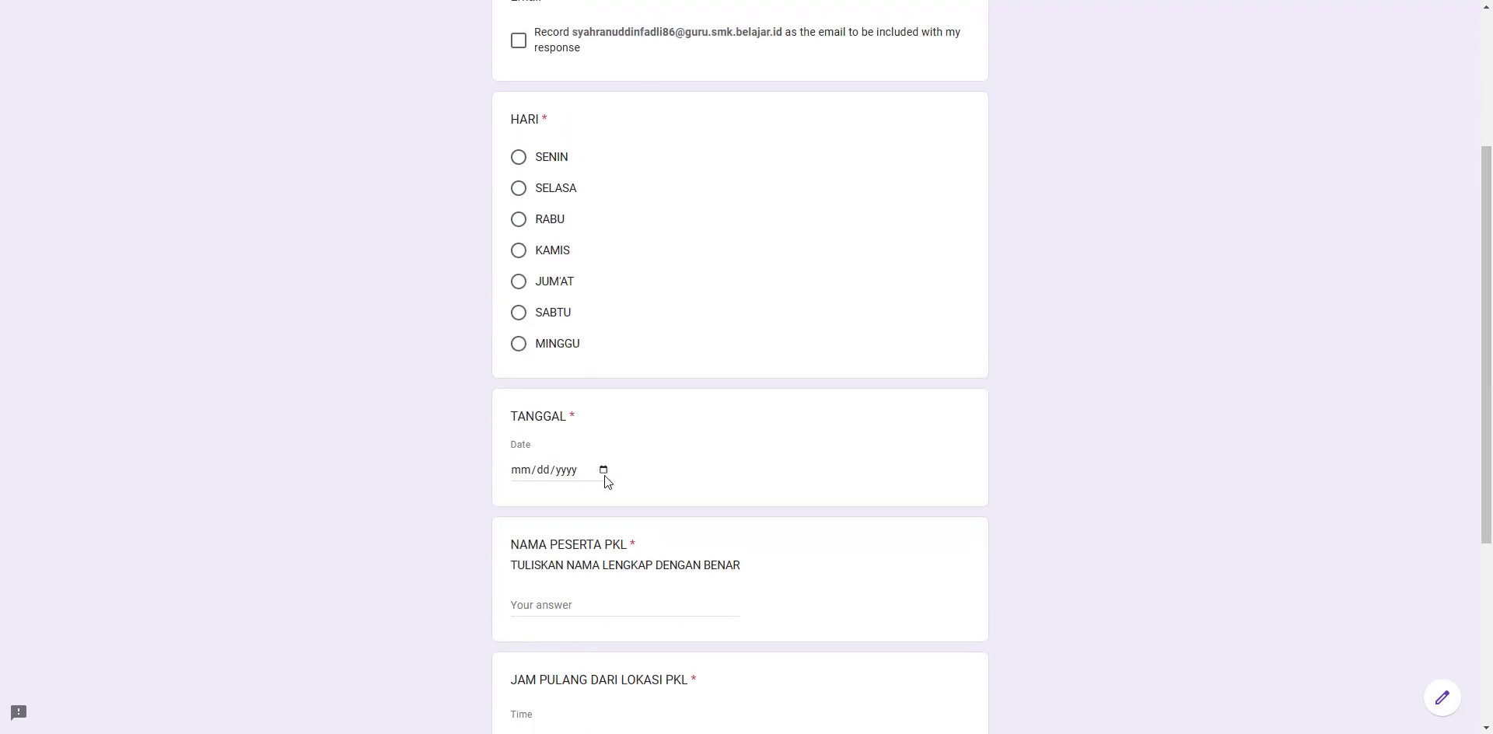
{"action": "left_click_drag", "start_coordinate": [1489, 245], "coordinate": [1489, 398]}
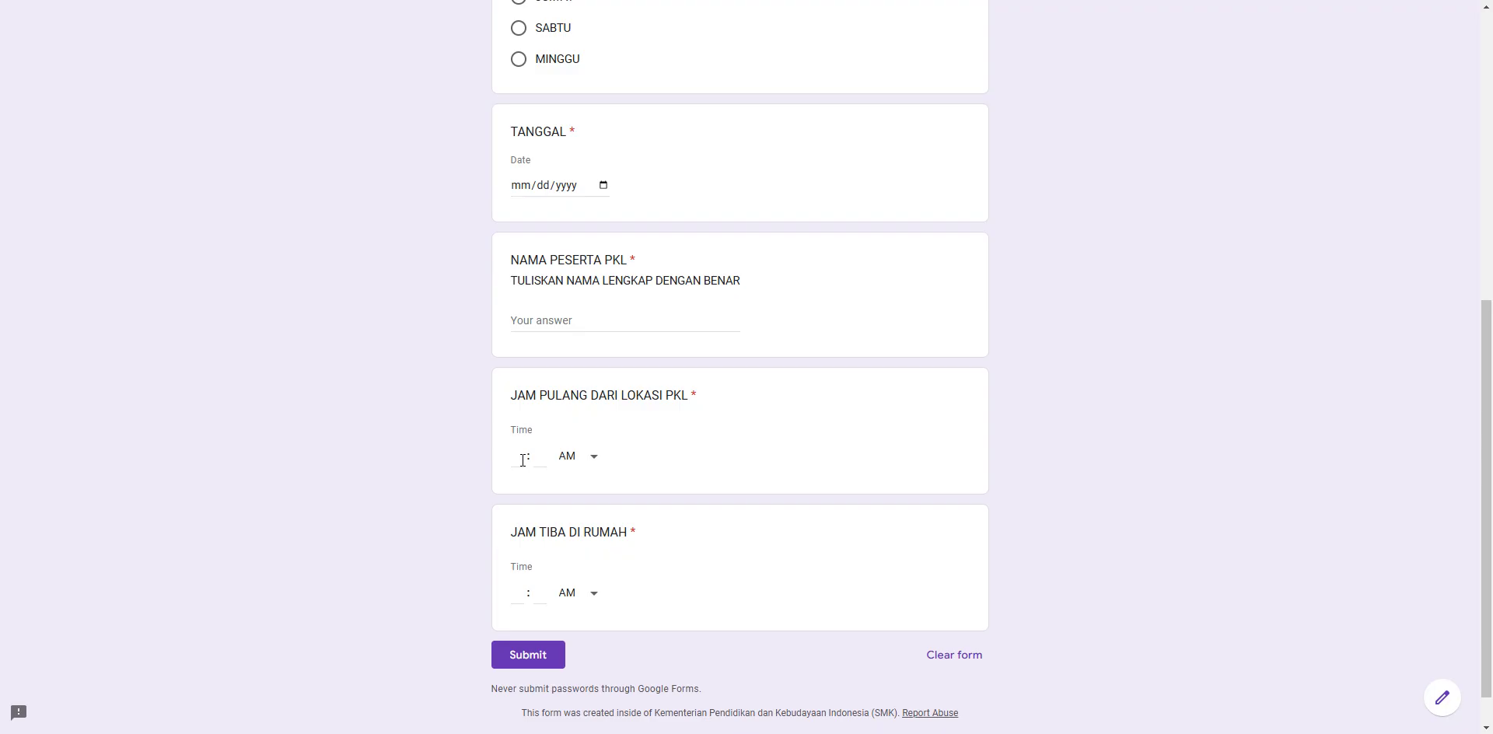
- Set JAM PULANG DARI LOKASI PKL to 16:30 PM
{"action": "left_click", "coordinate": [523, 460]}
{"action": "type", "text": "10"}
{"action": "left_click", "coordinate": [545, 458]}
{"action": "type", "text": "30"}
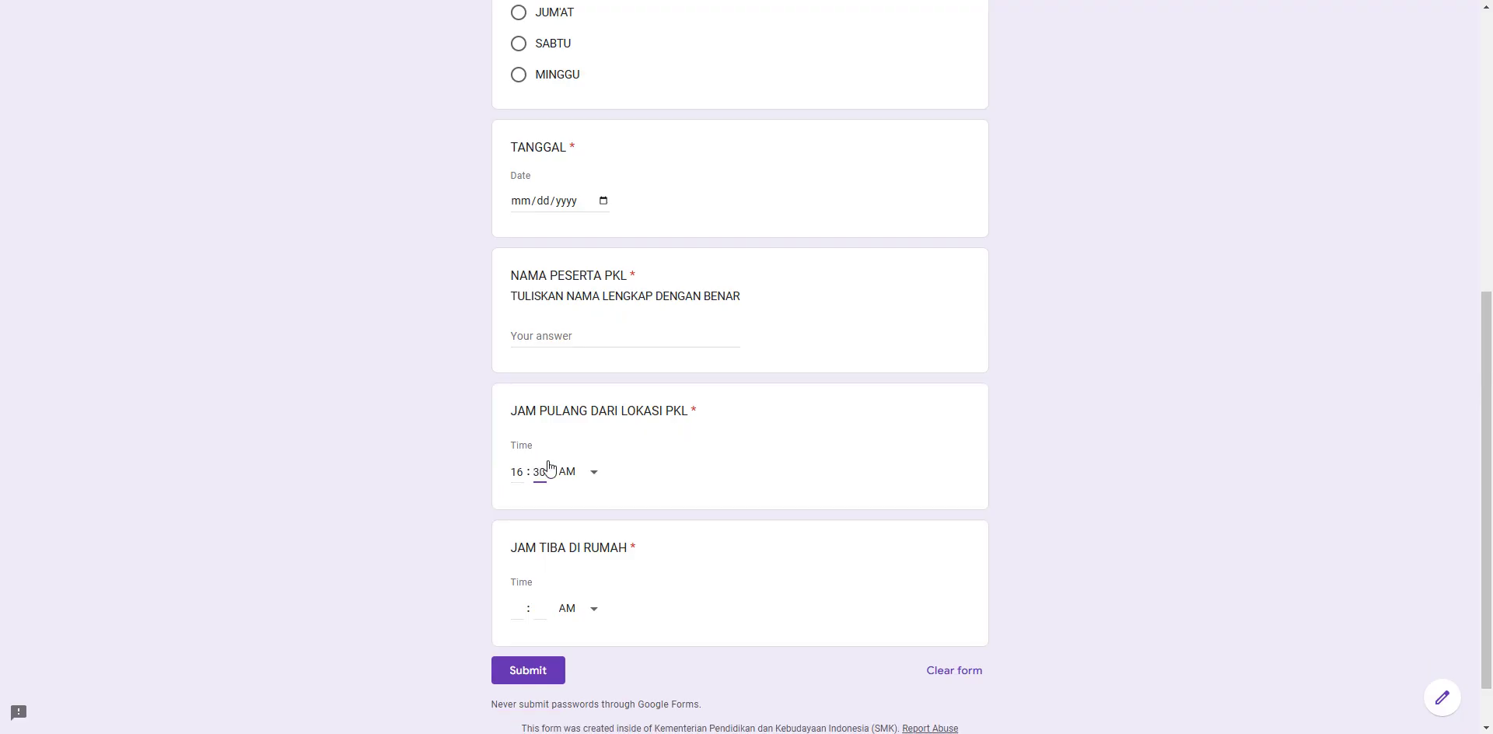
{"action": "left_click", "coordinate": [585, 472]}
{"action": "left_click", "coordinate": [586, 517]}
- Set JAM TIBA DI RUMAH to 20:15 PM
{"action": "type", "text": "20"}
{"action": "left_click", "coordinate": [538, 610]}
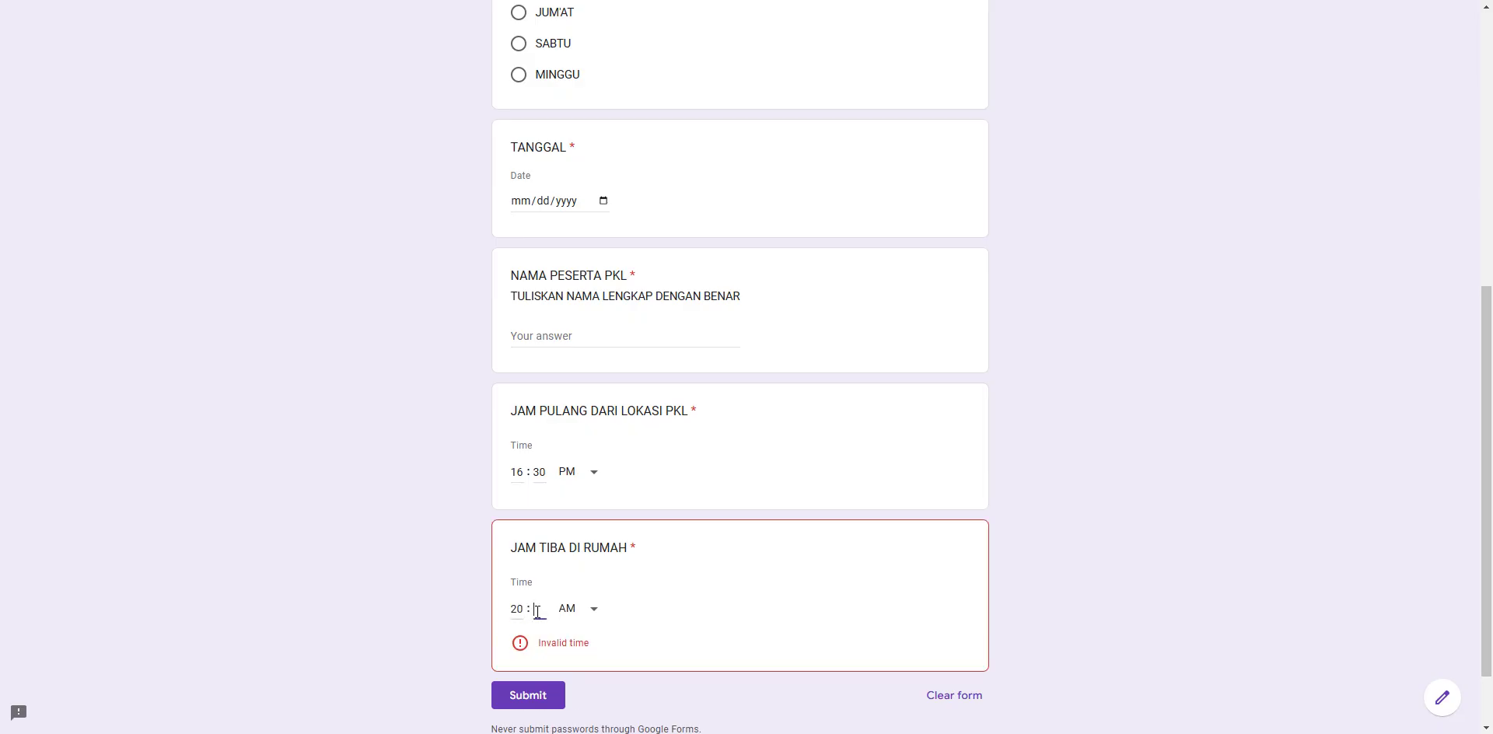
{"action": "type", "text": "15"}
{"action": "left_click", "coordinate": [585, 610]}
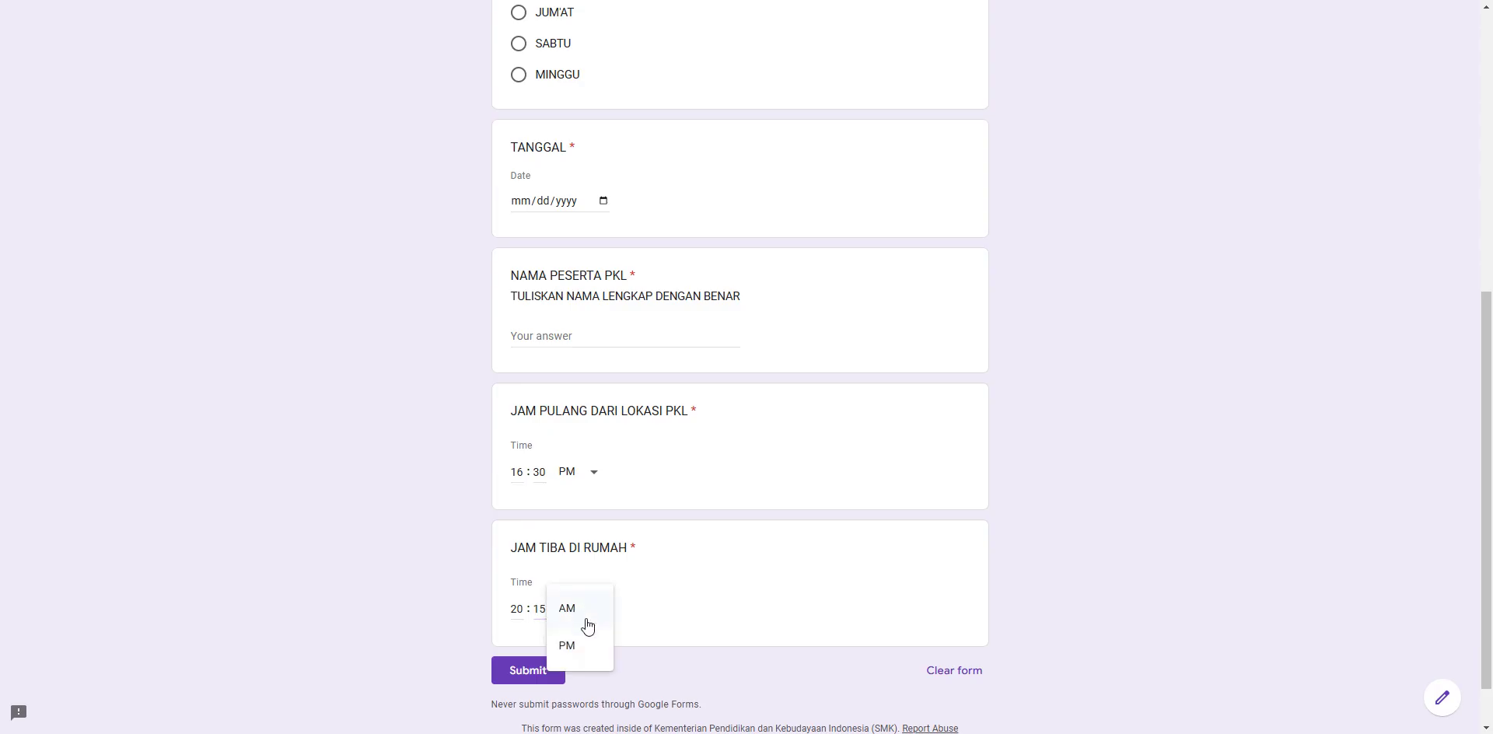
{"action": "left_click", "coordinate": [579, 646]}
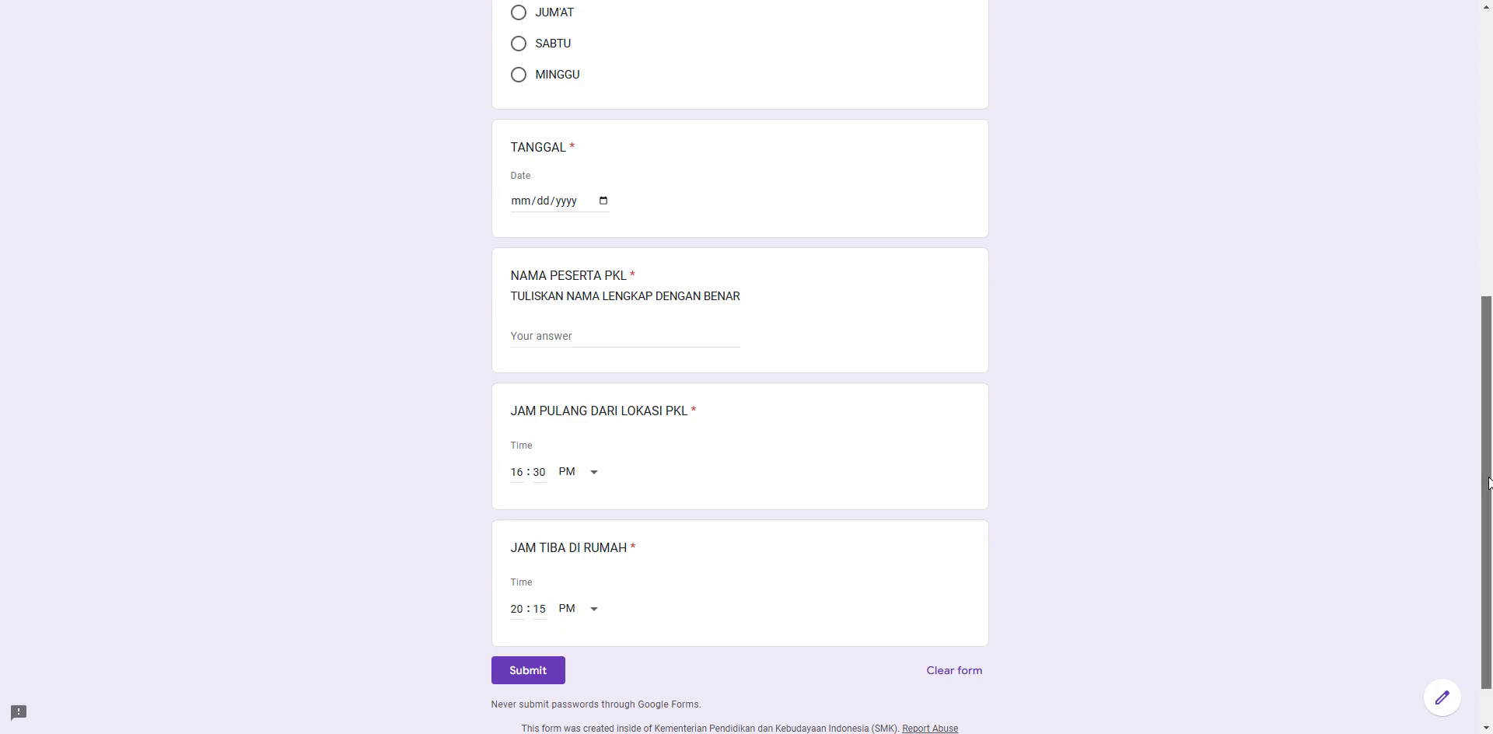
{"action": "left_click_drag", "start_coordinate": [1488, 482], "coordinate": [1487, 191]}
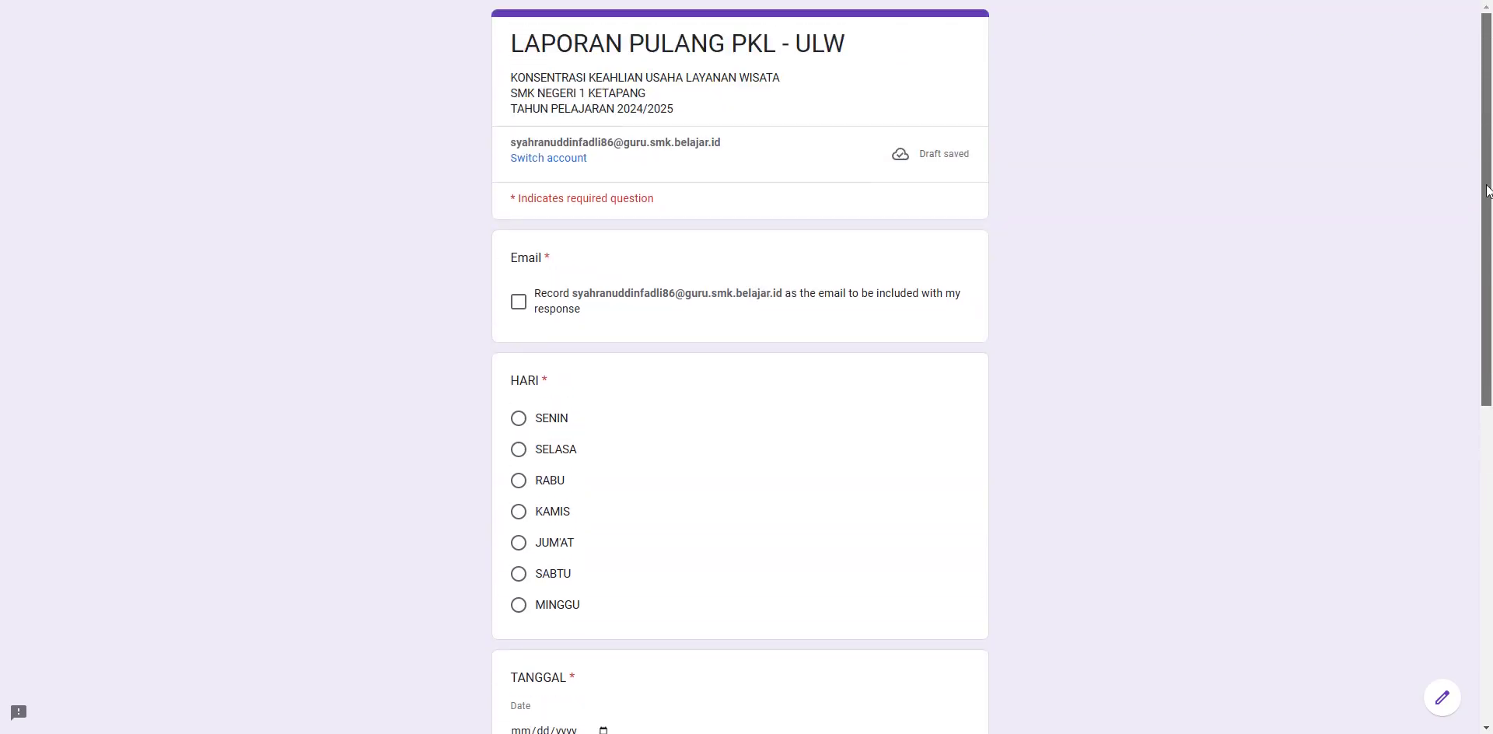